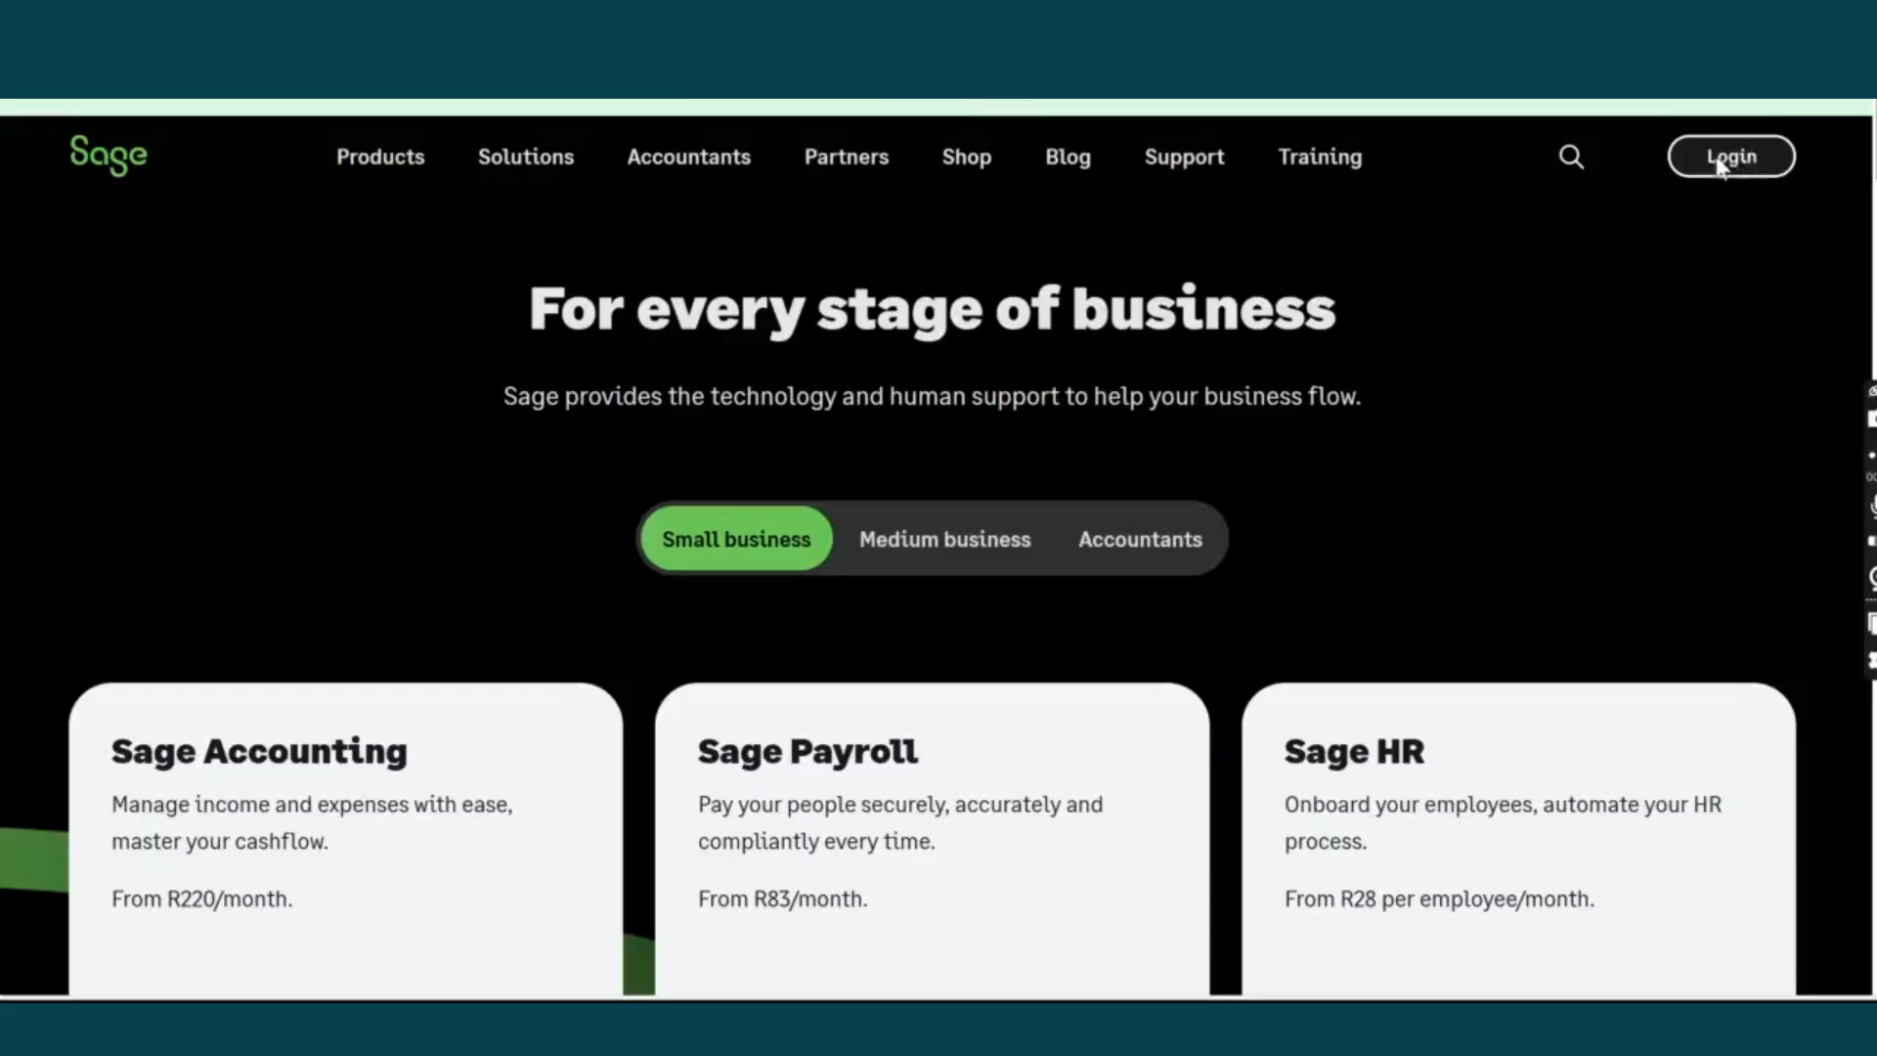
Go to the Sage login portal and choose Sage Accounting as the product.
left_click(1722, 157)
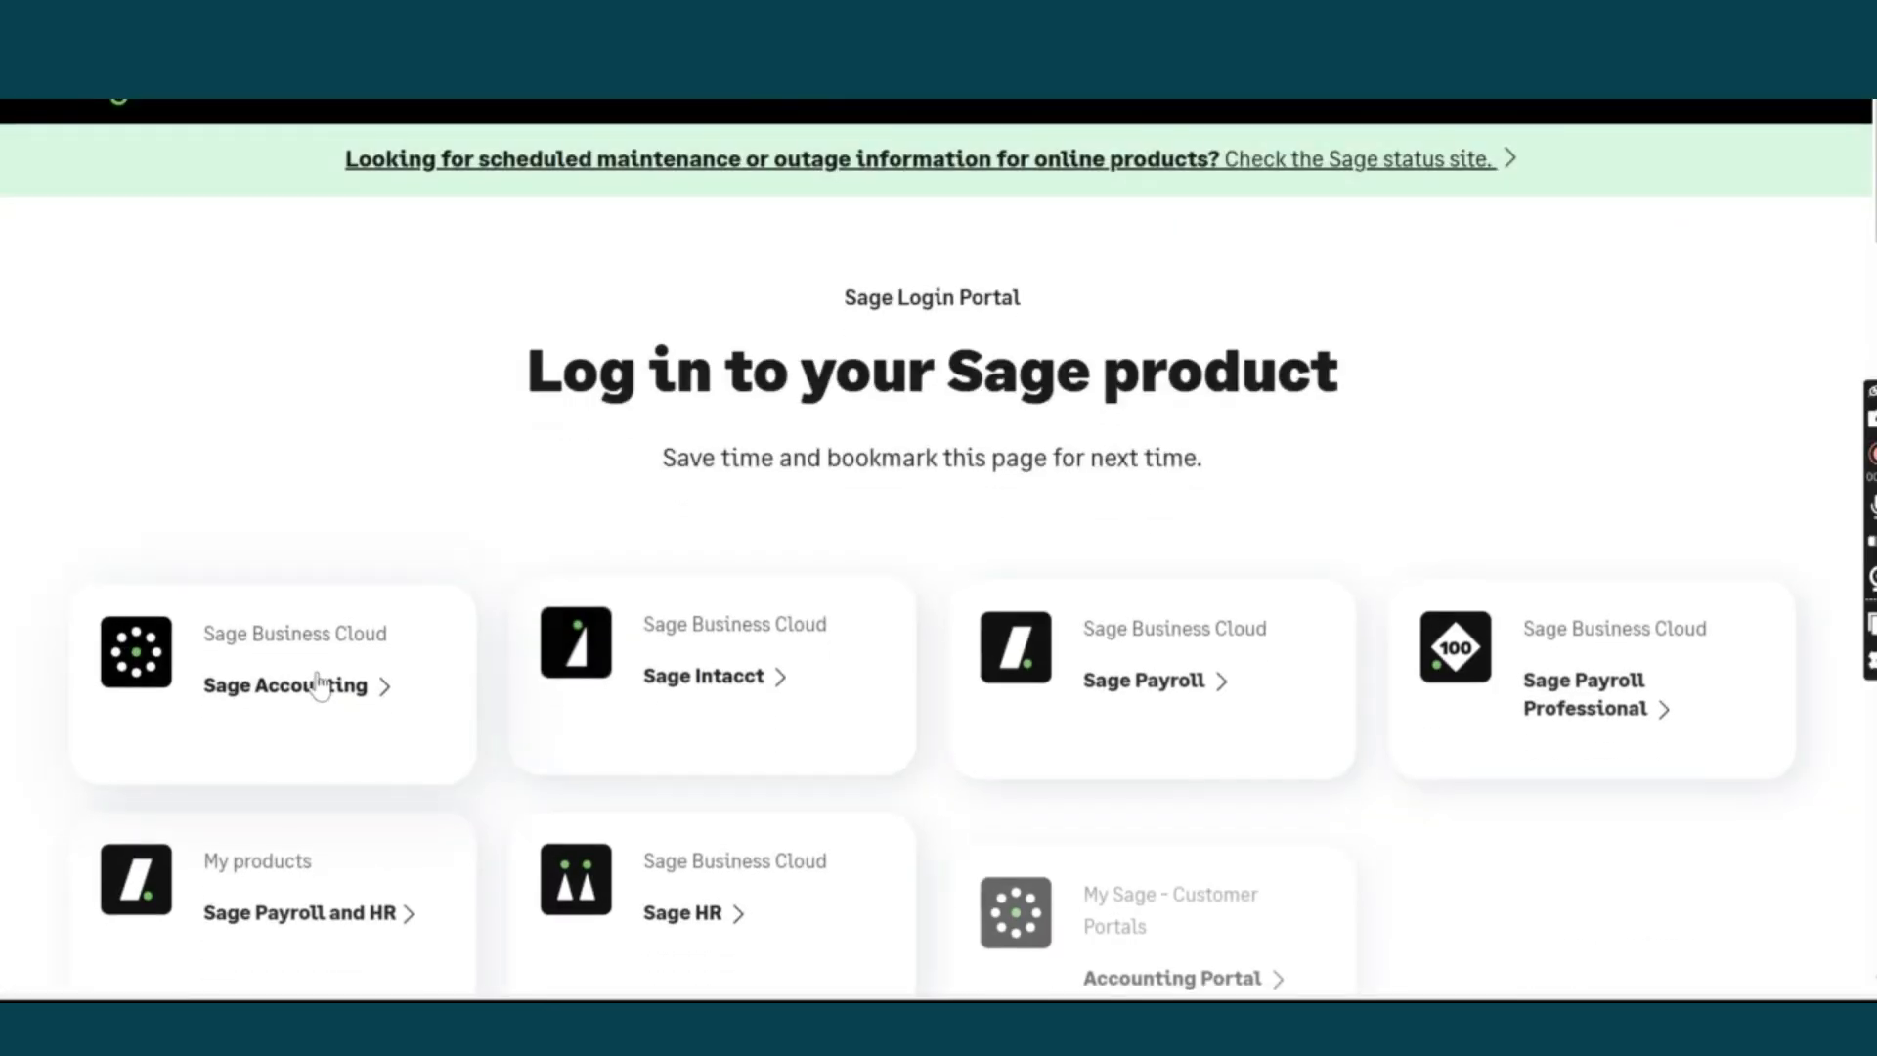
left_click(325, 682)
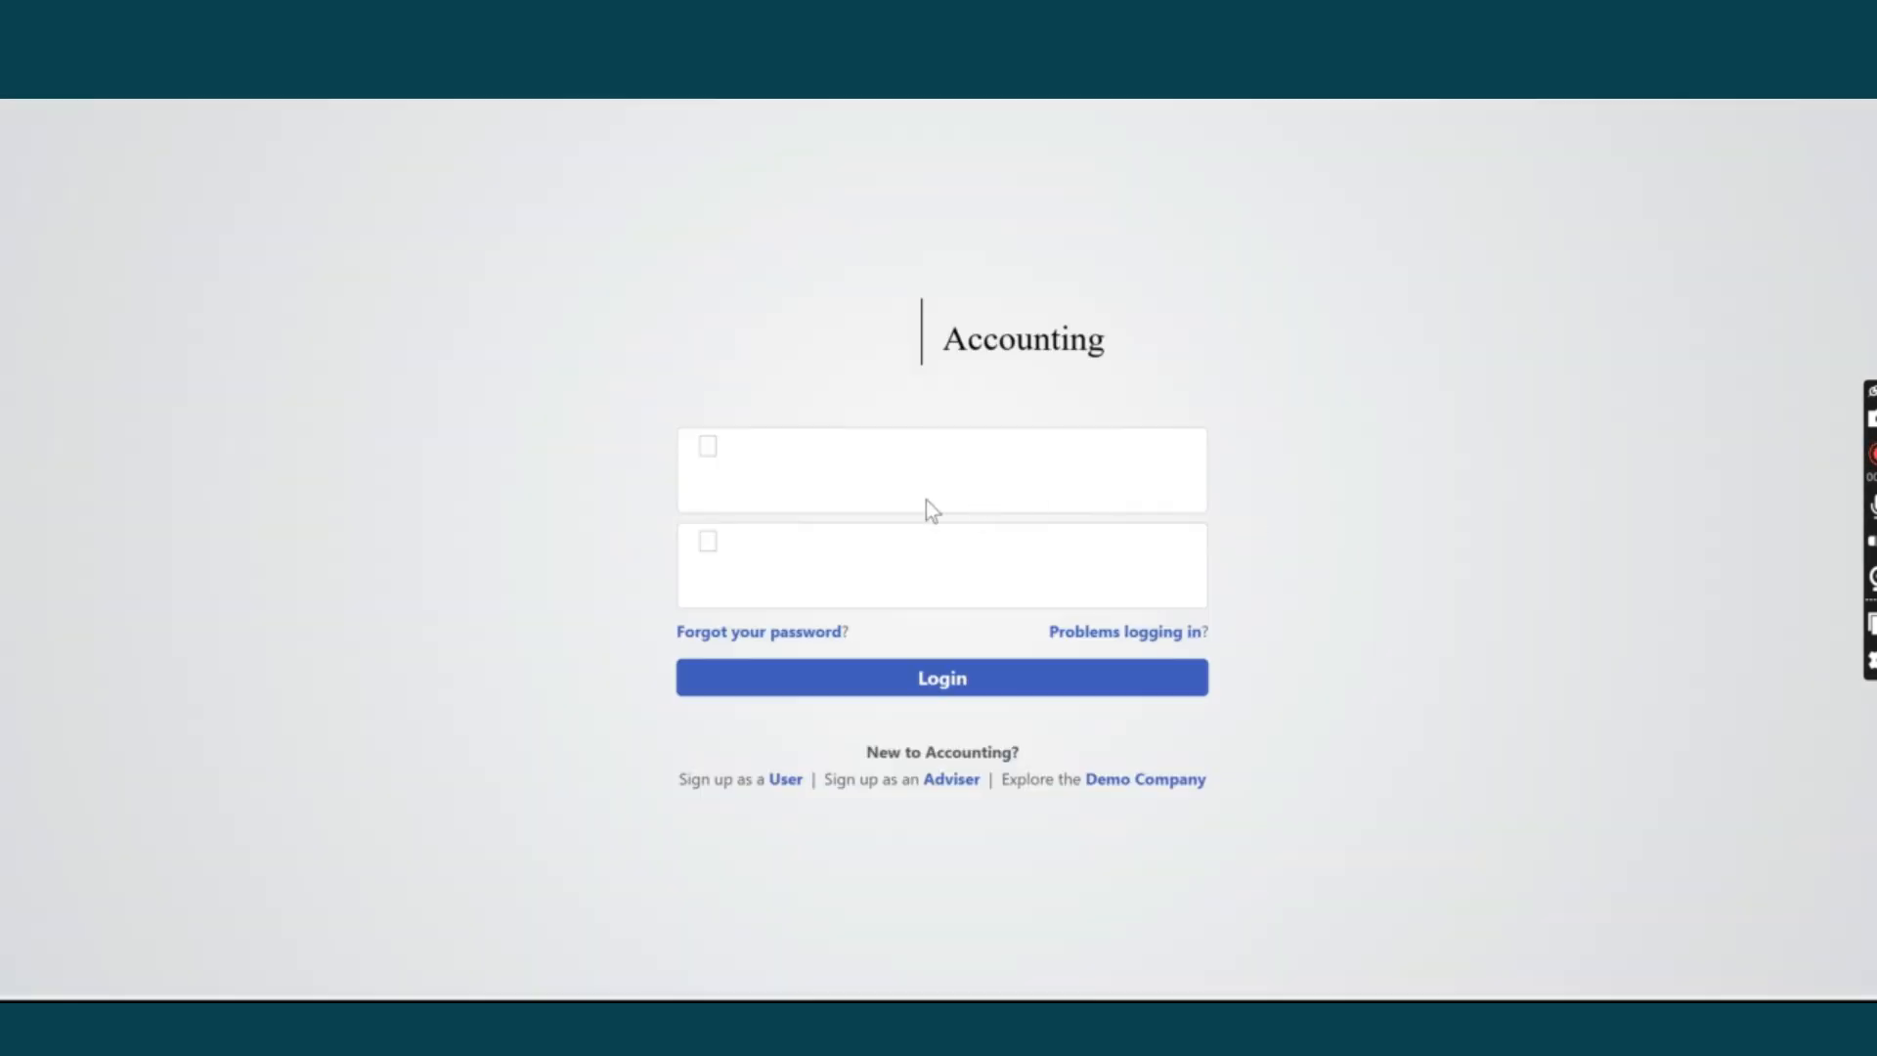
Sign in to Sage Accounting with the account e-mail address and password.
left_click(912, 475)
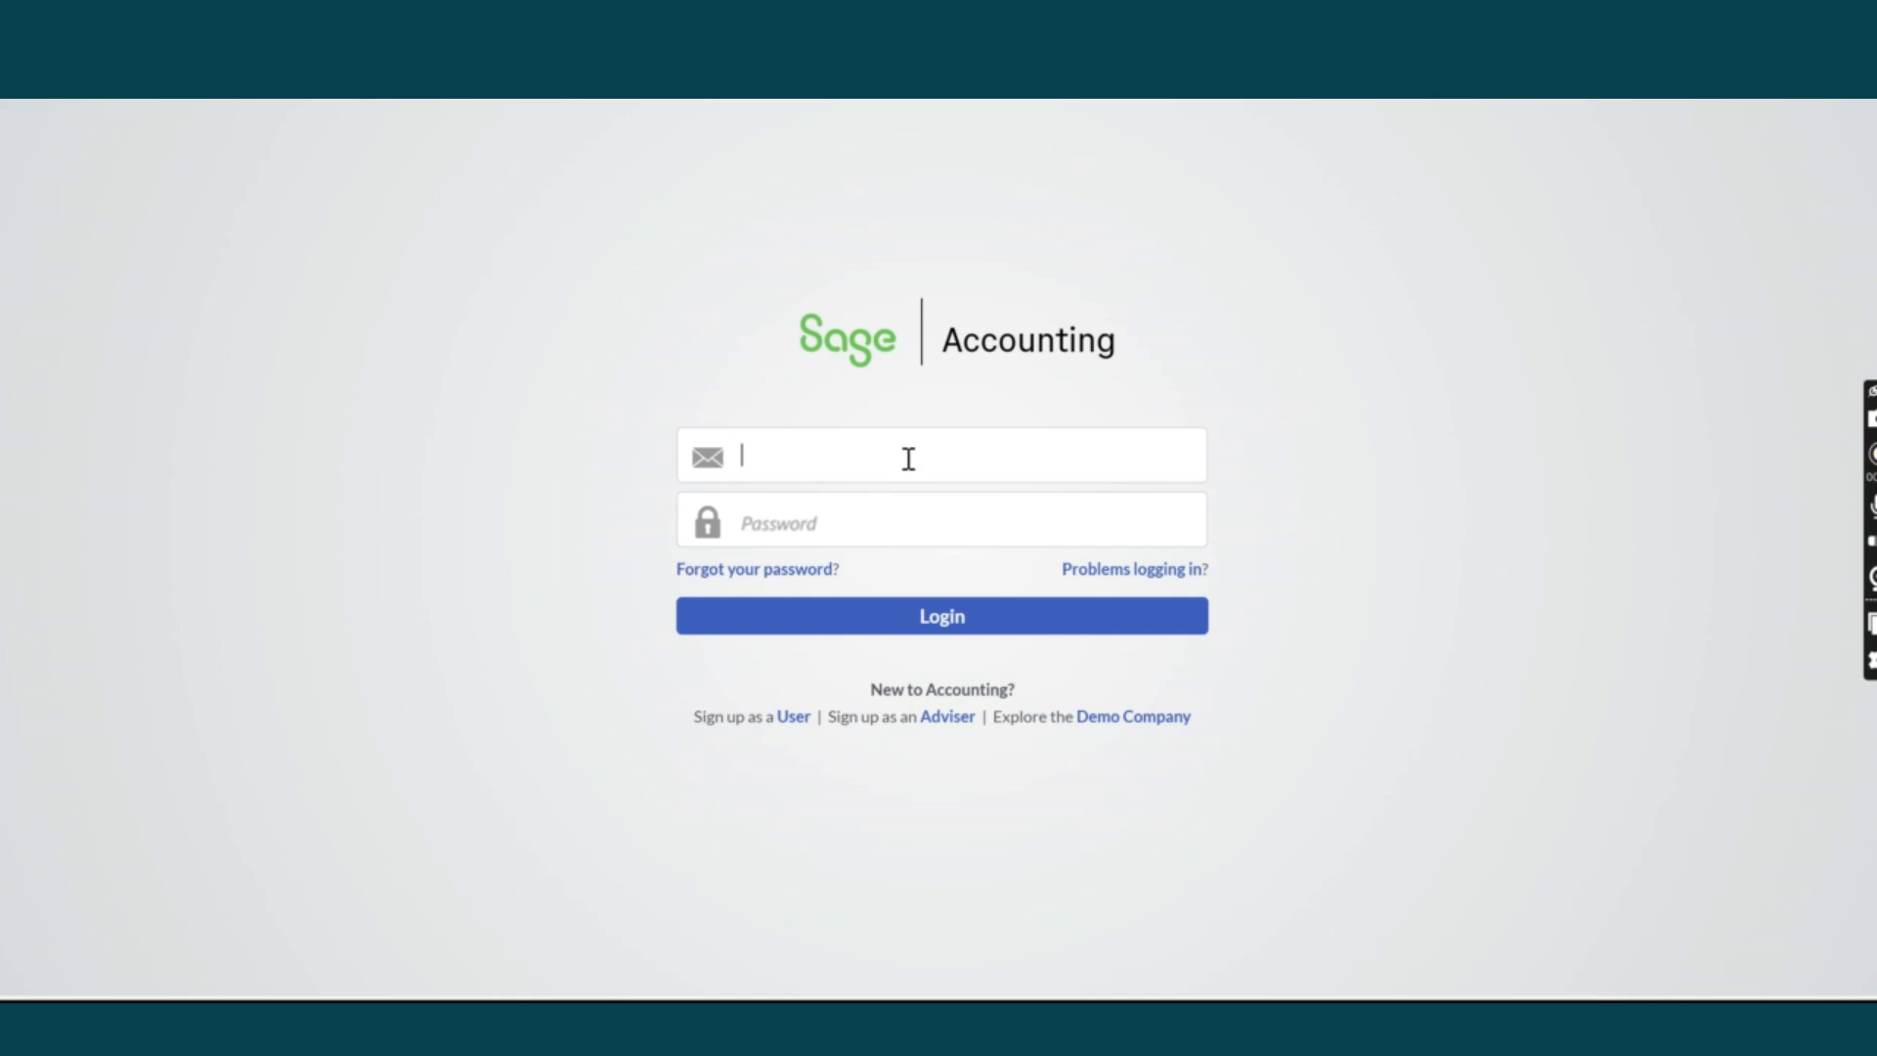
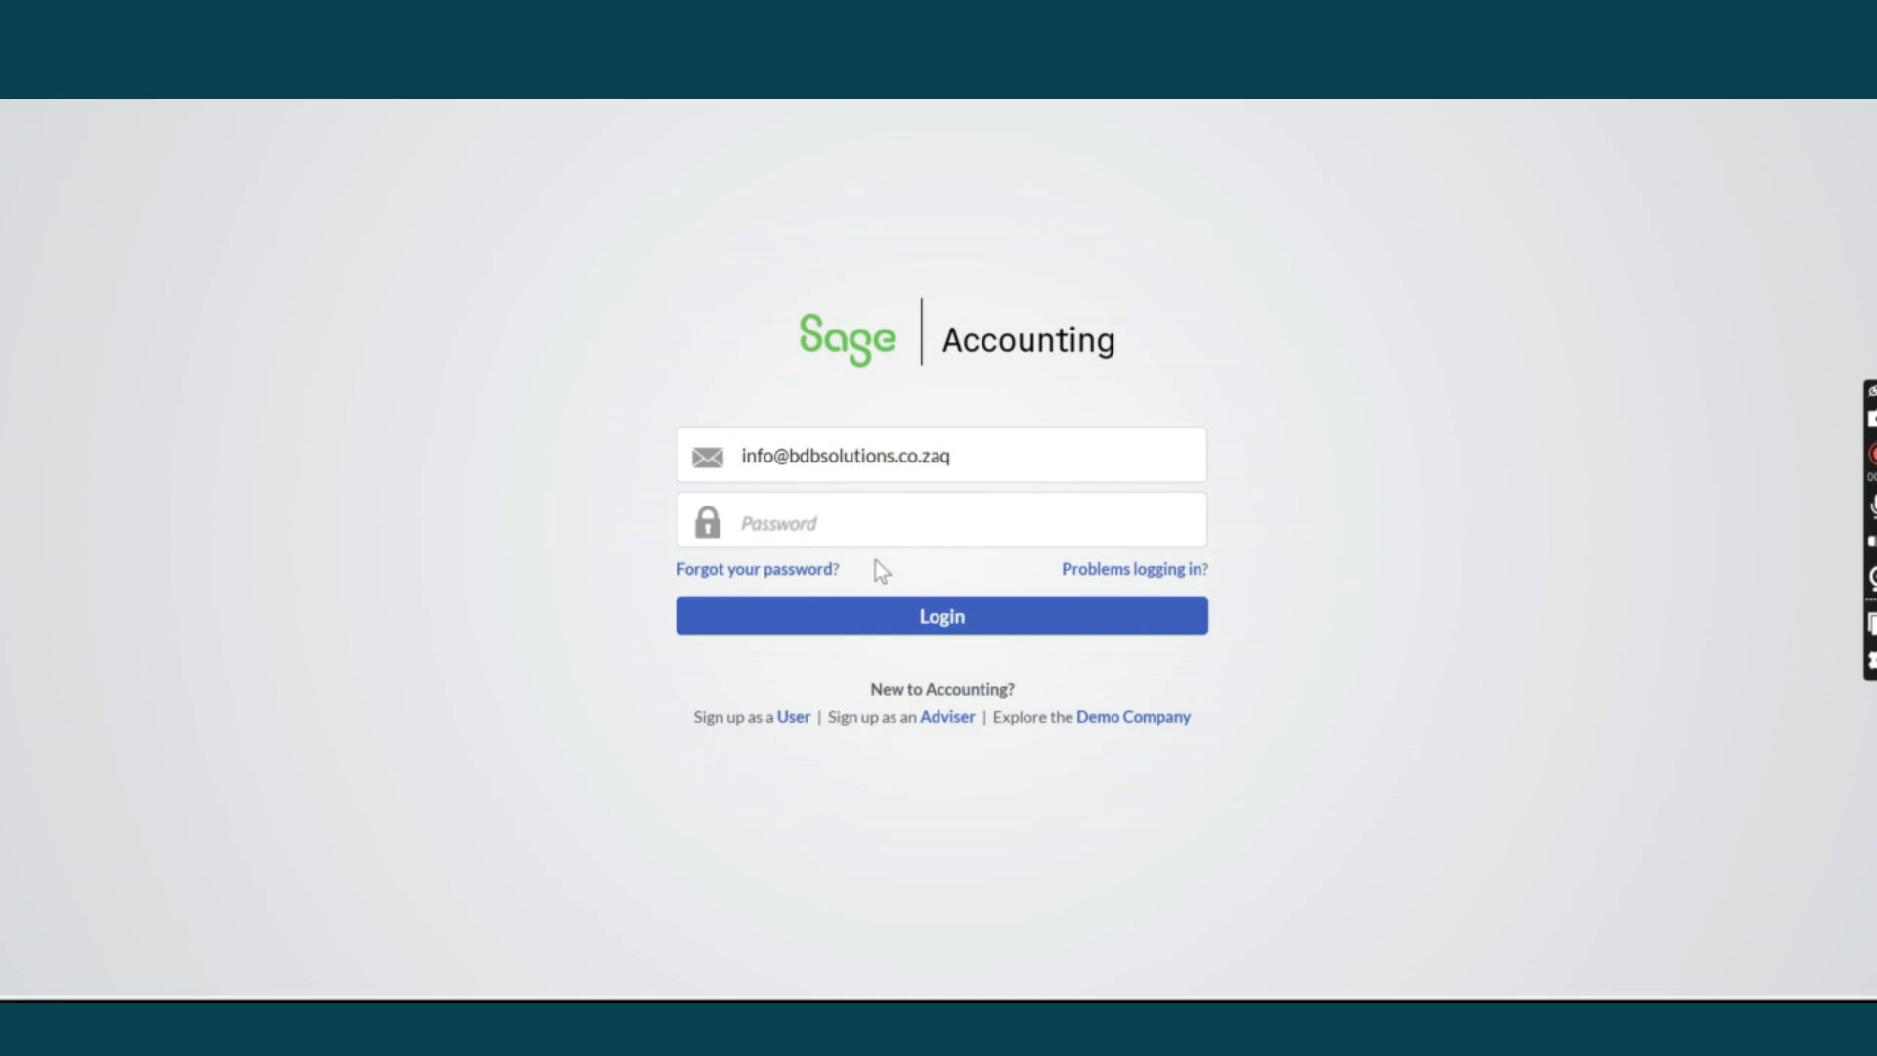
left_click(836, 520)
type("********")
key("BackSpace")
key("BackSpace")
key("BackSpace")
key("BackSpace")
key("BackSpace")
key("BackSpace")
key("BackSpace")
key("BackSpace")
type("***********")
left_click(957, 626)
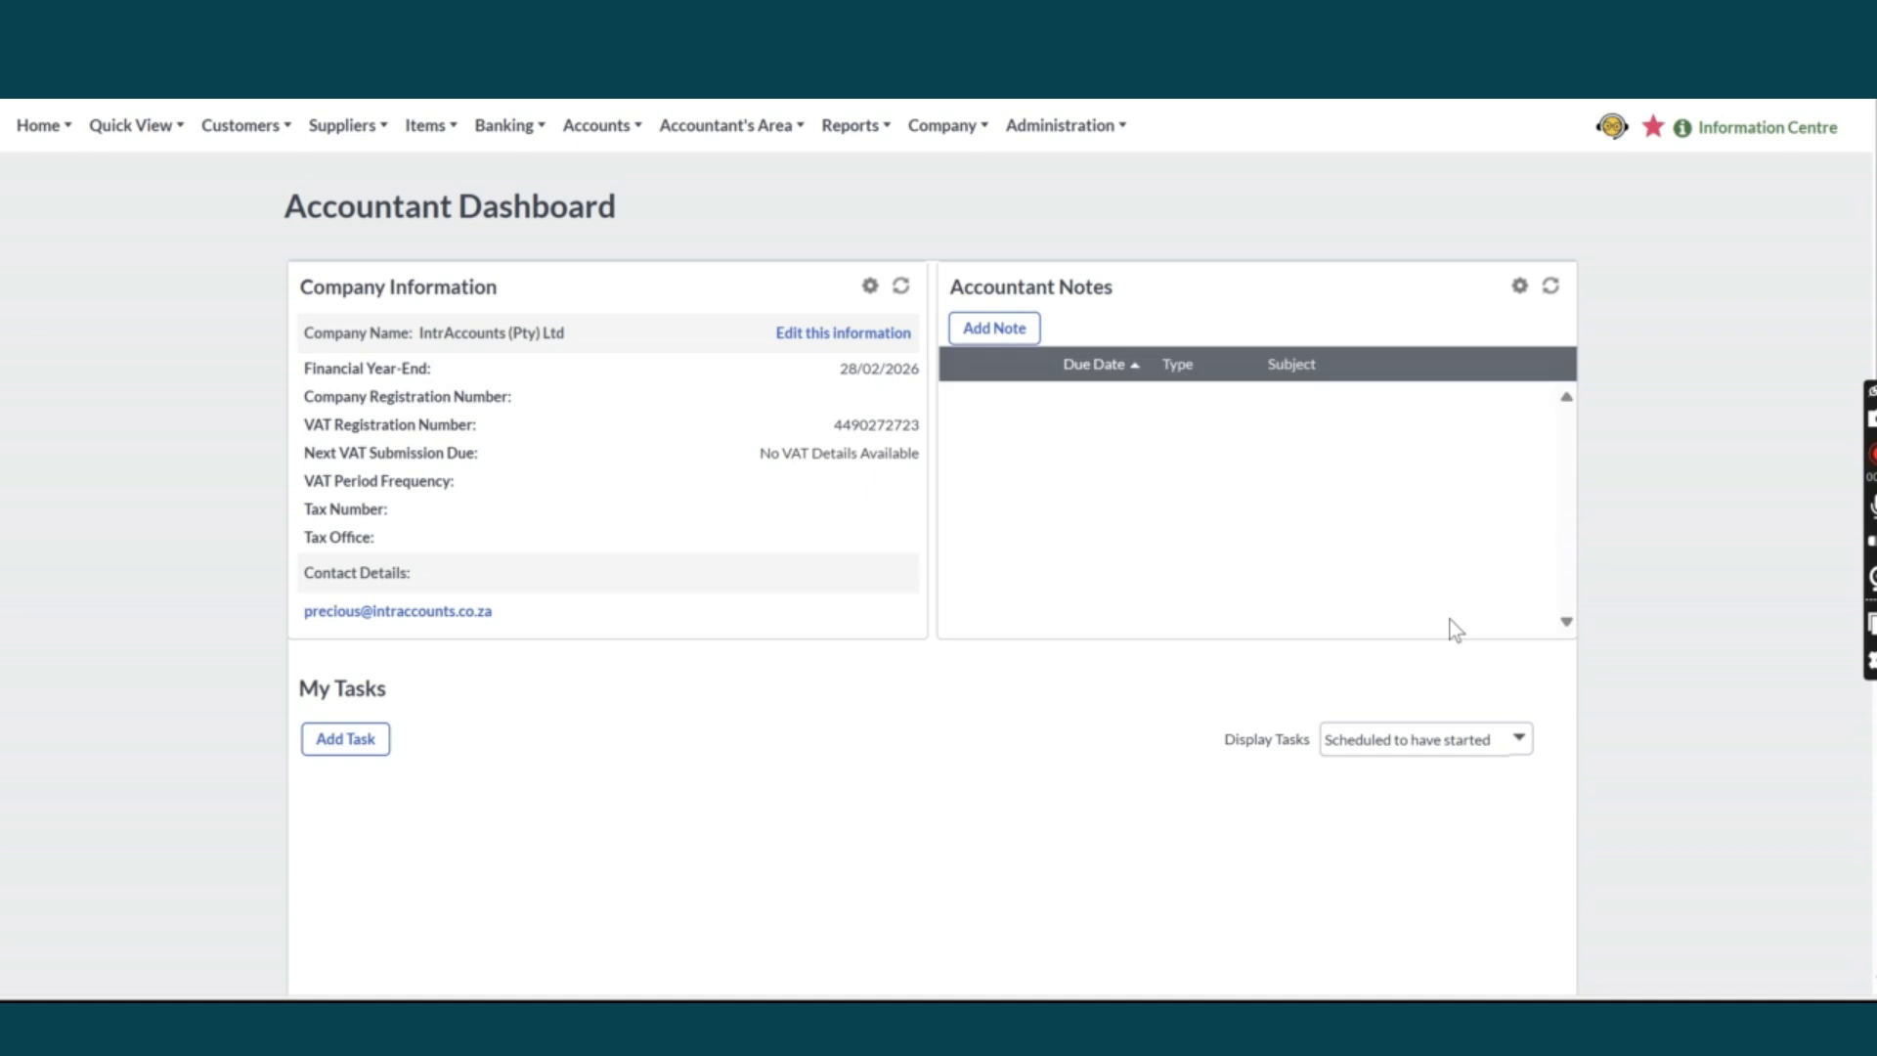
Open Company Settings from the Company menu in the top navigation bar.
left_click(1042, 130)
left_click(941, 125)
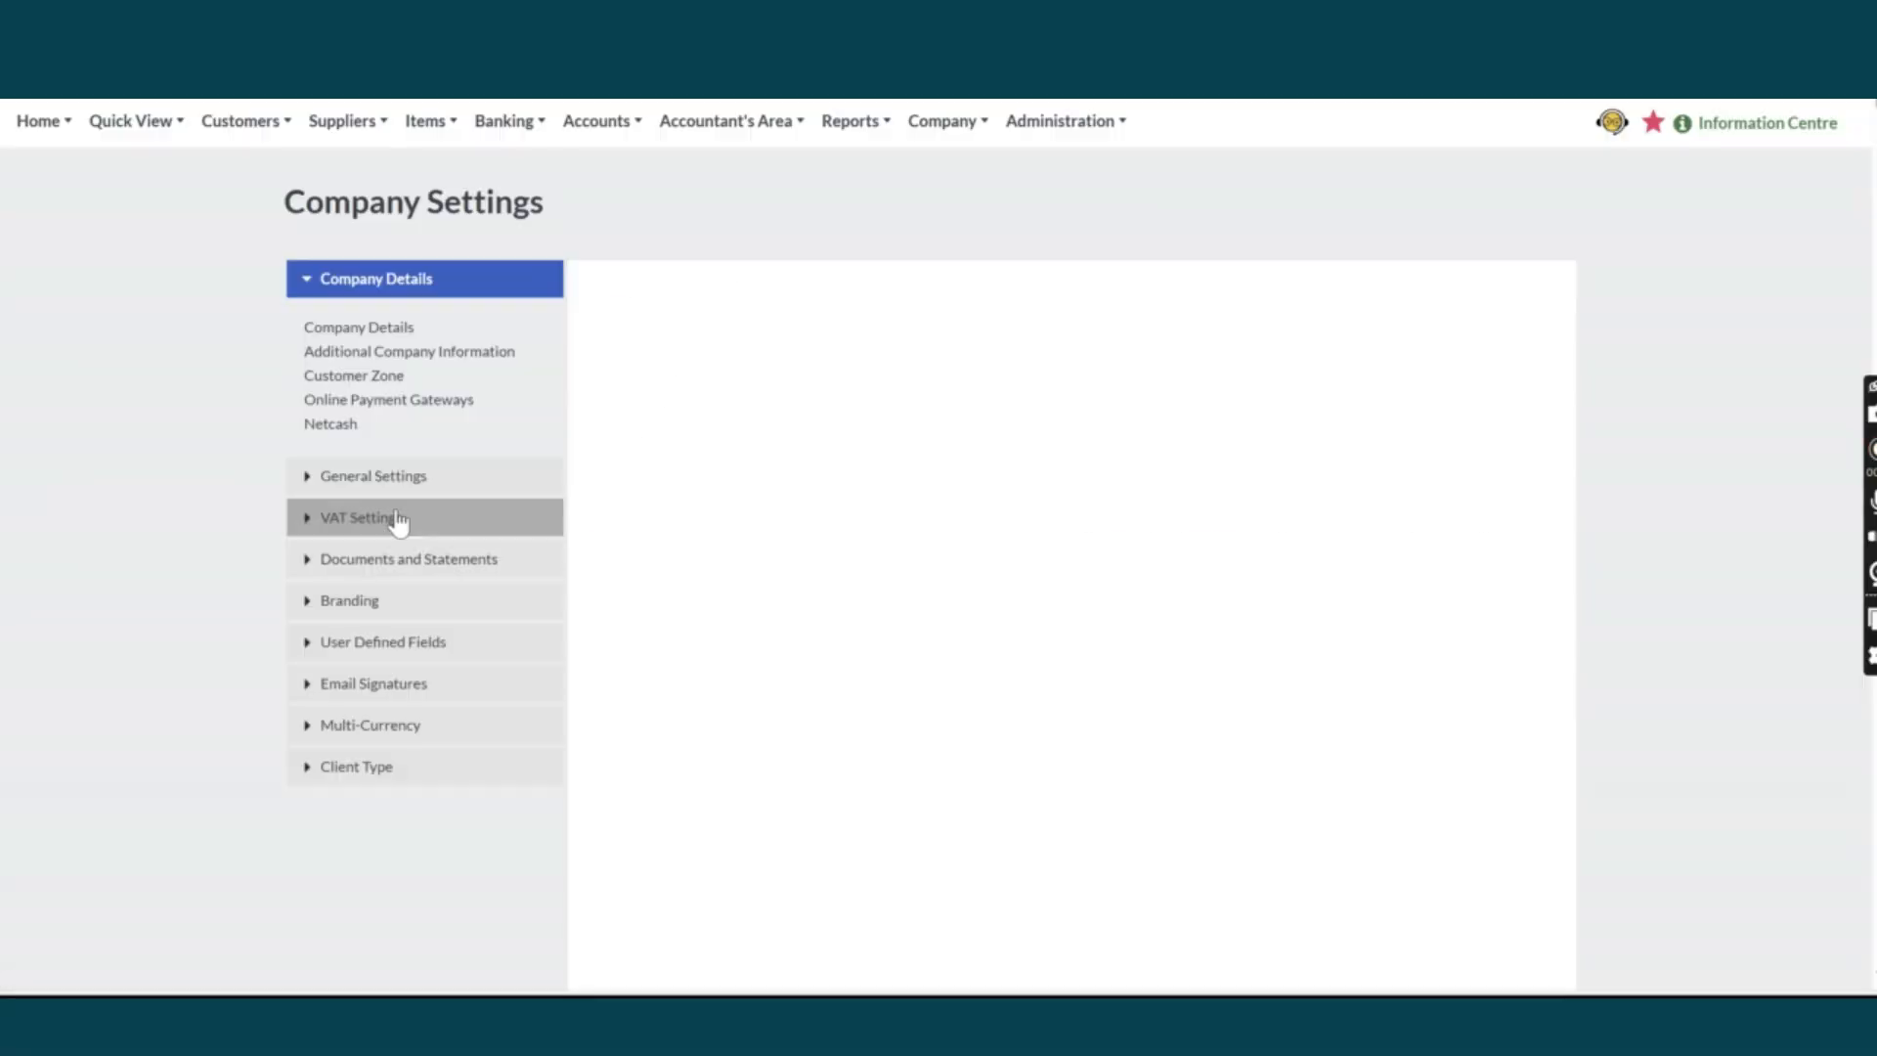
In VAT Settings, add a new VAT rate row named 'VAT Standard Rate'.
left_click(395, 518)
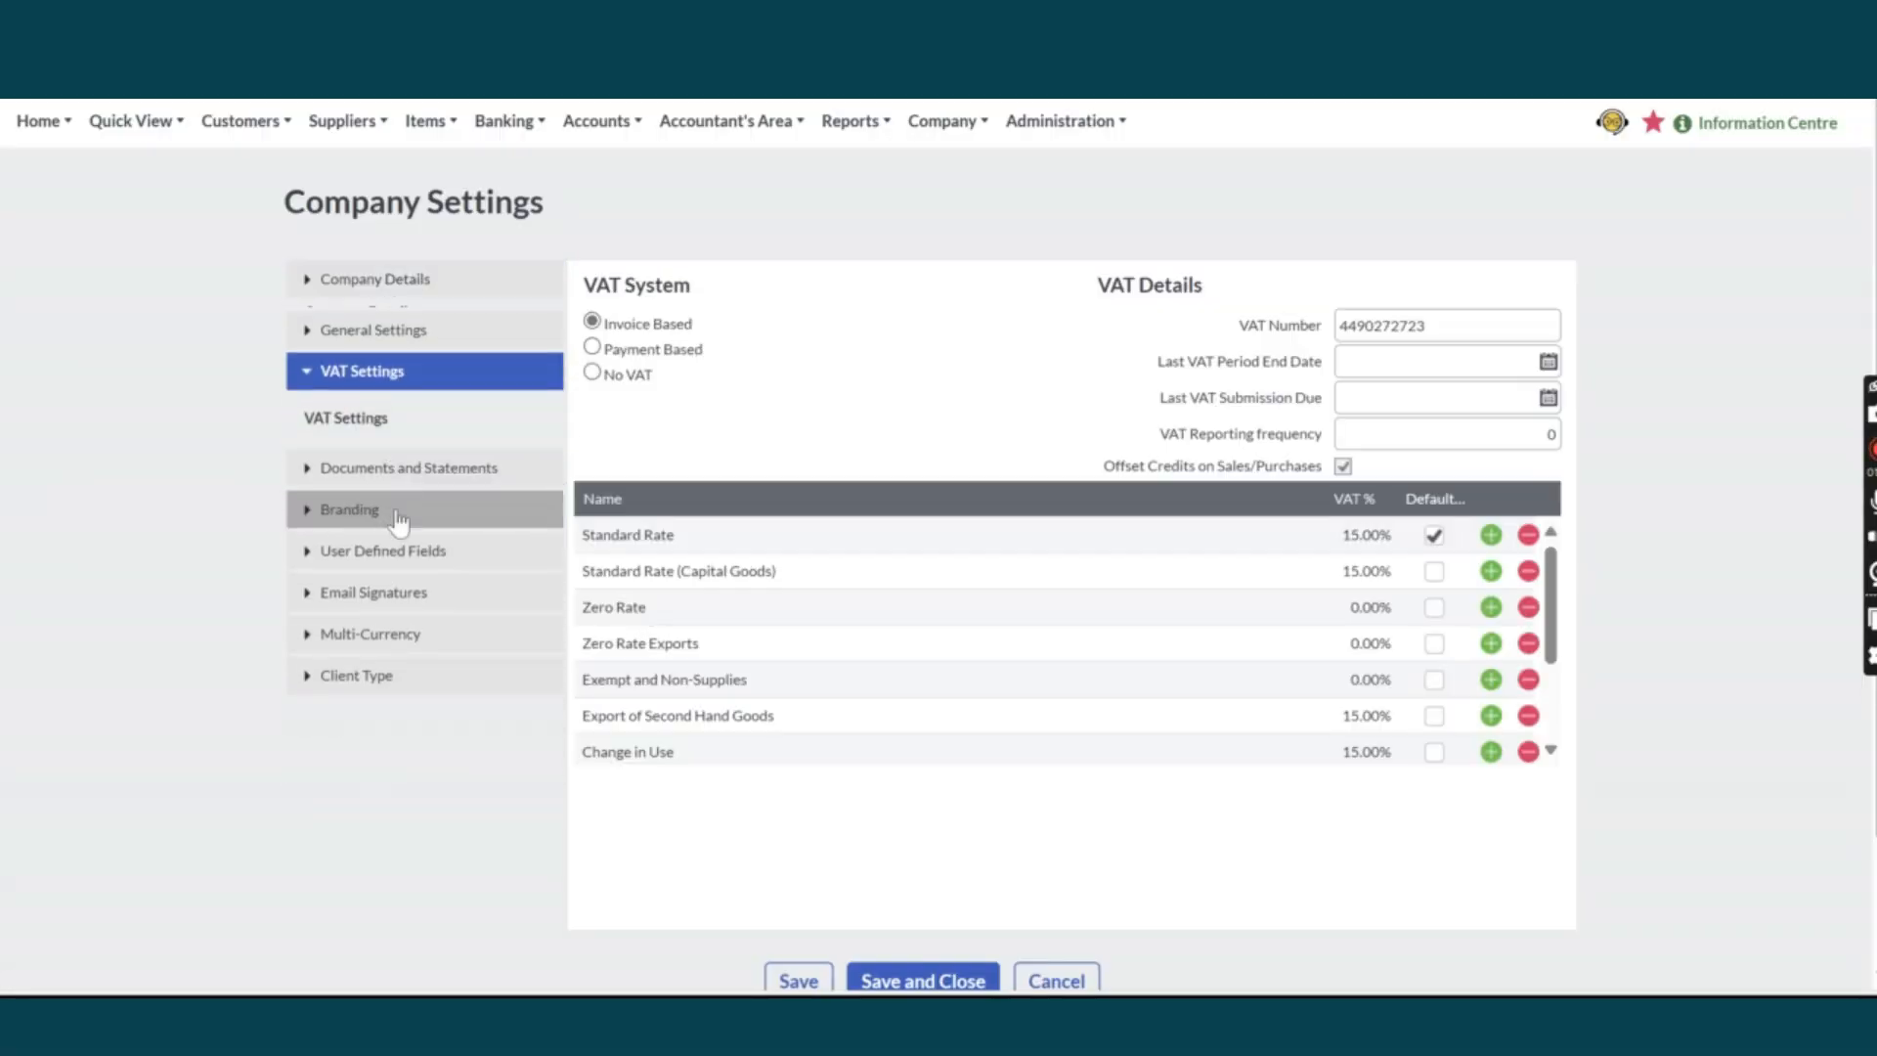
left_click(1491, 752)
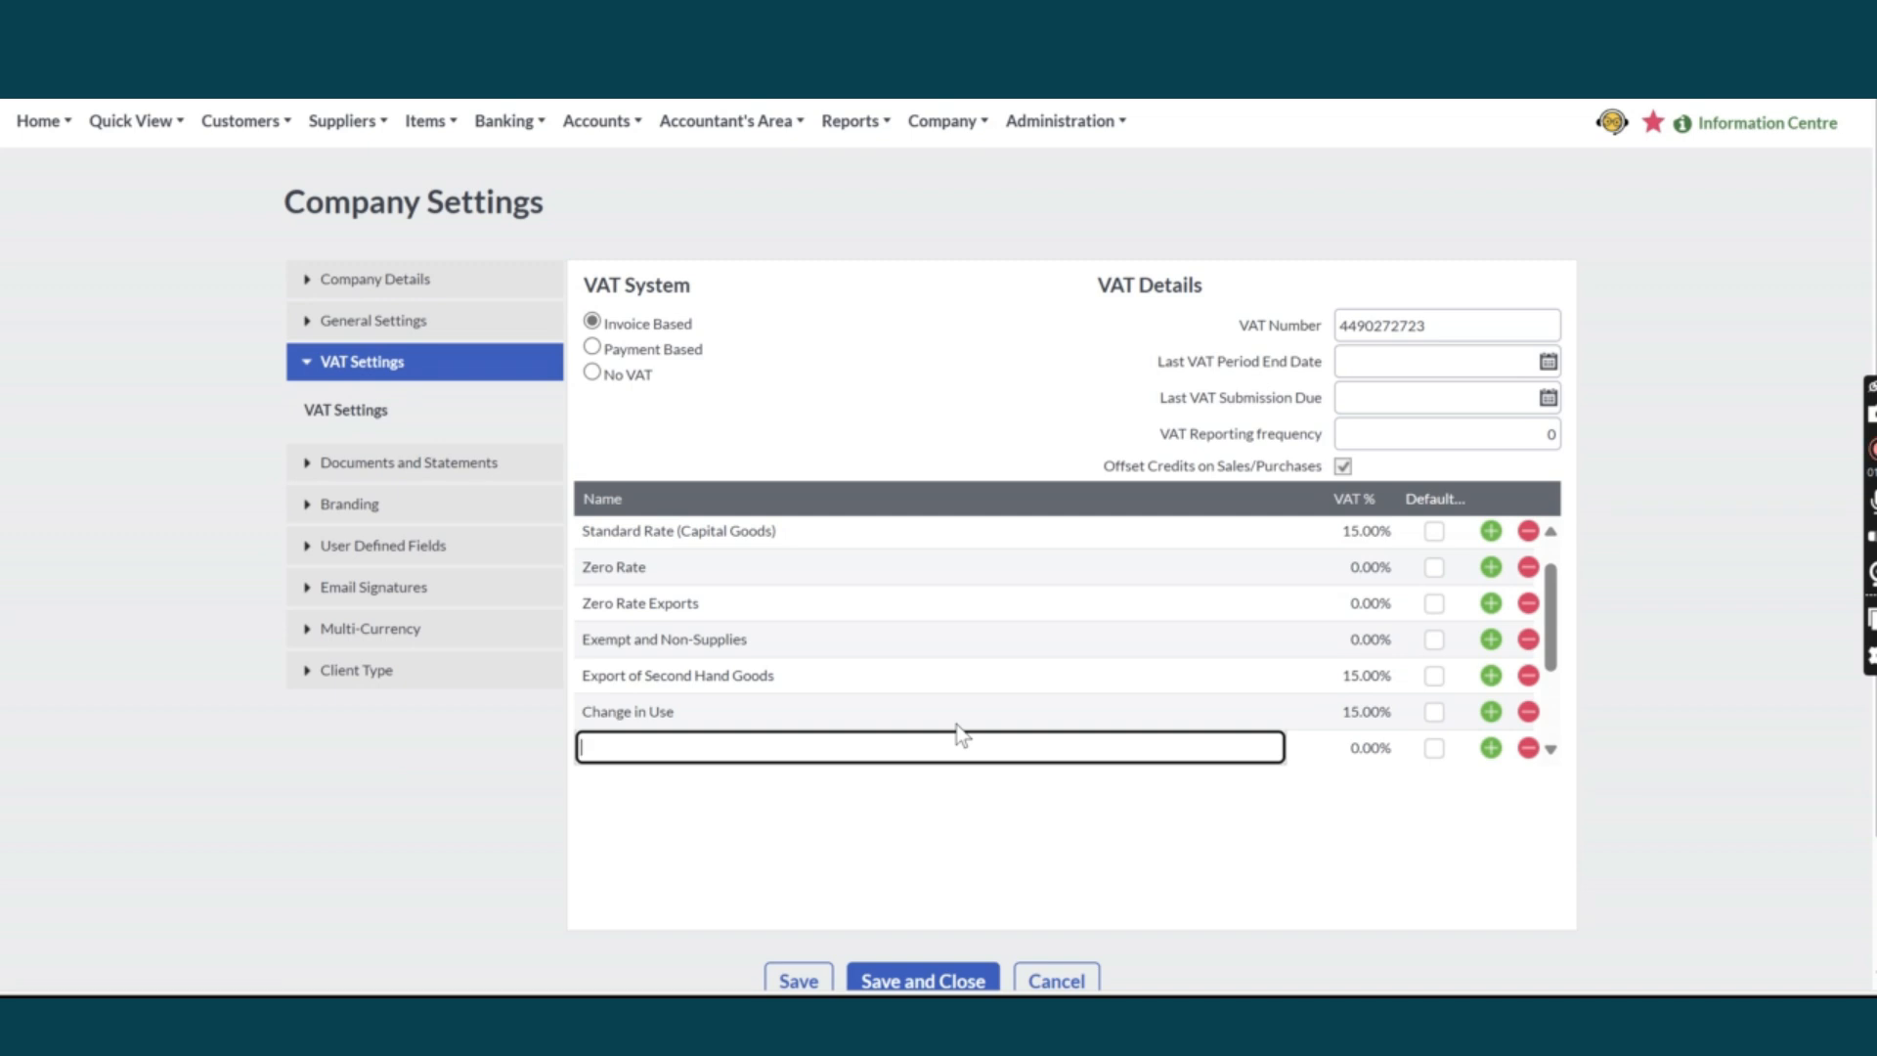
type("VAT Standard Rate")
Set the VAT Standard Rate percentage to 15.5%.
left_click(1375, 757)
left_click(1374, 757)
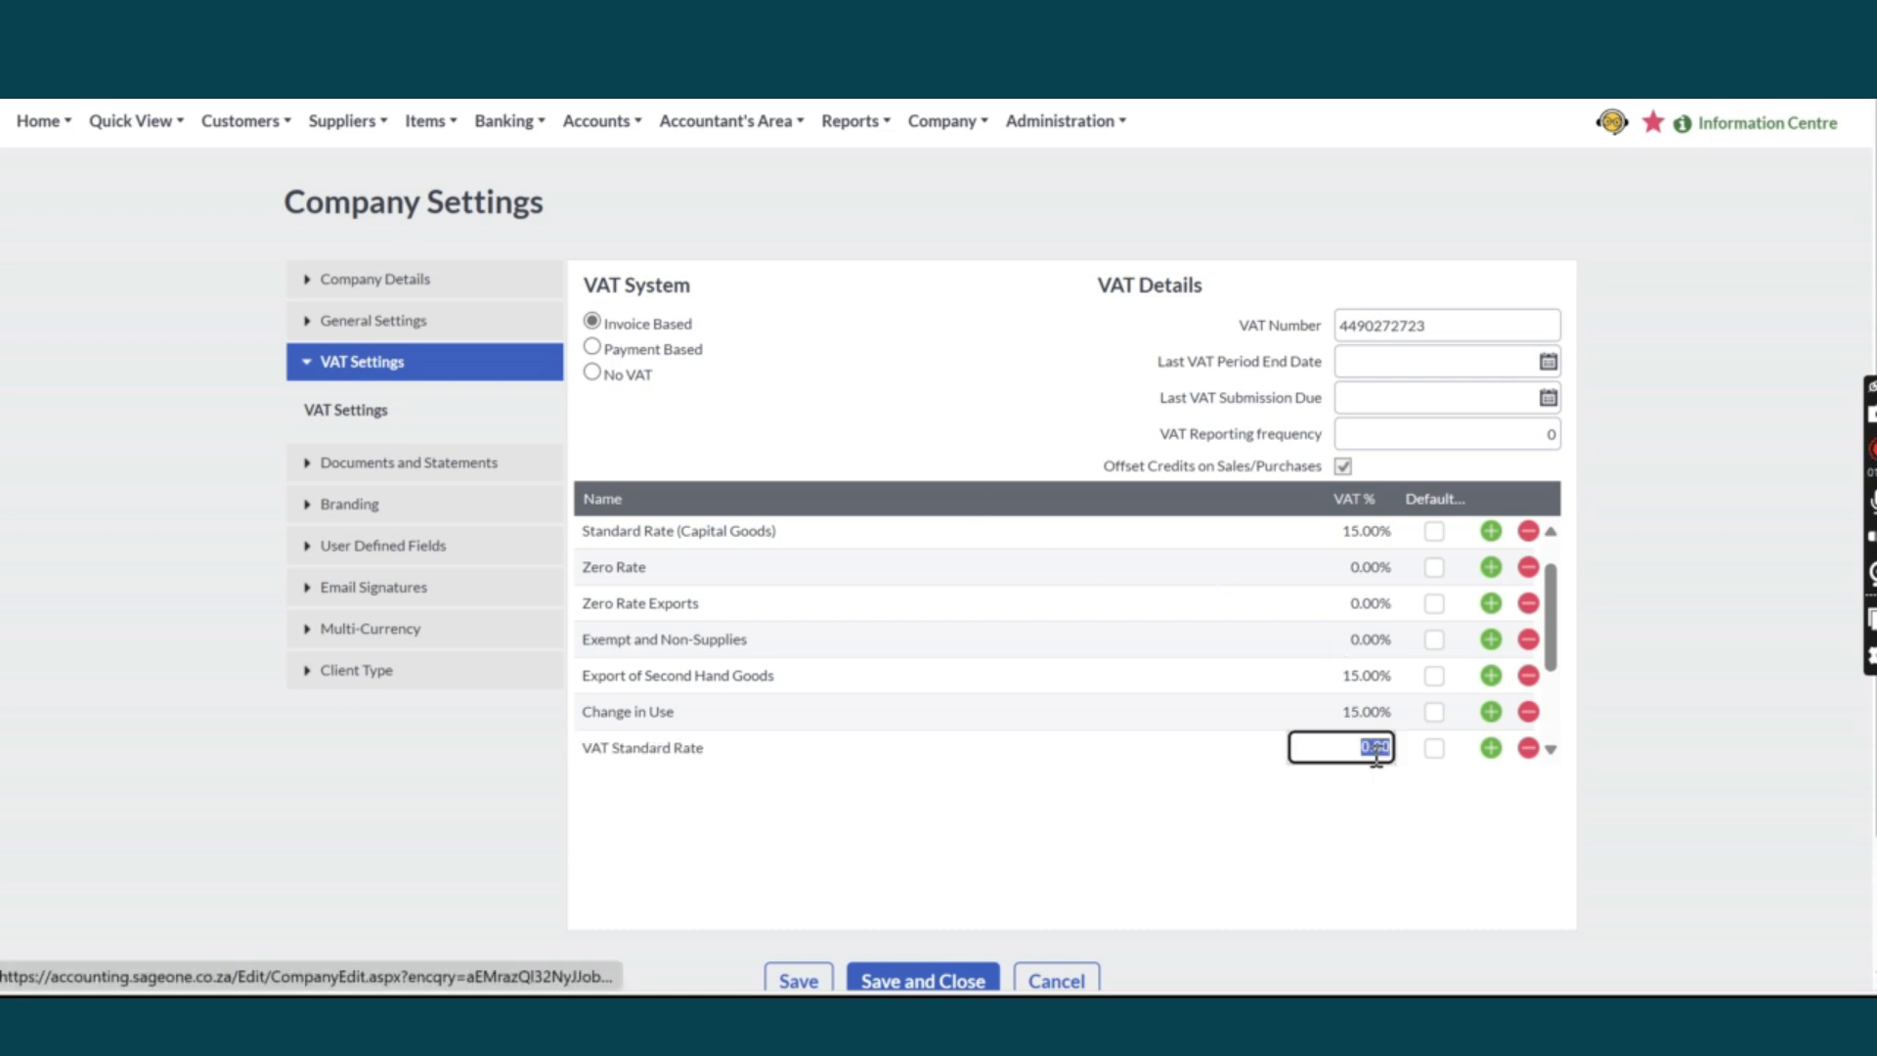
type("15")
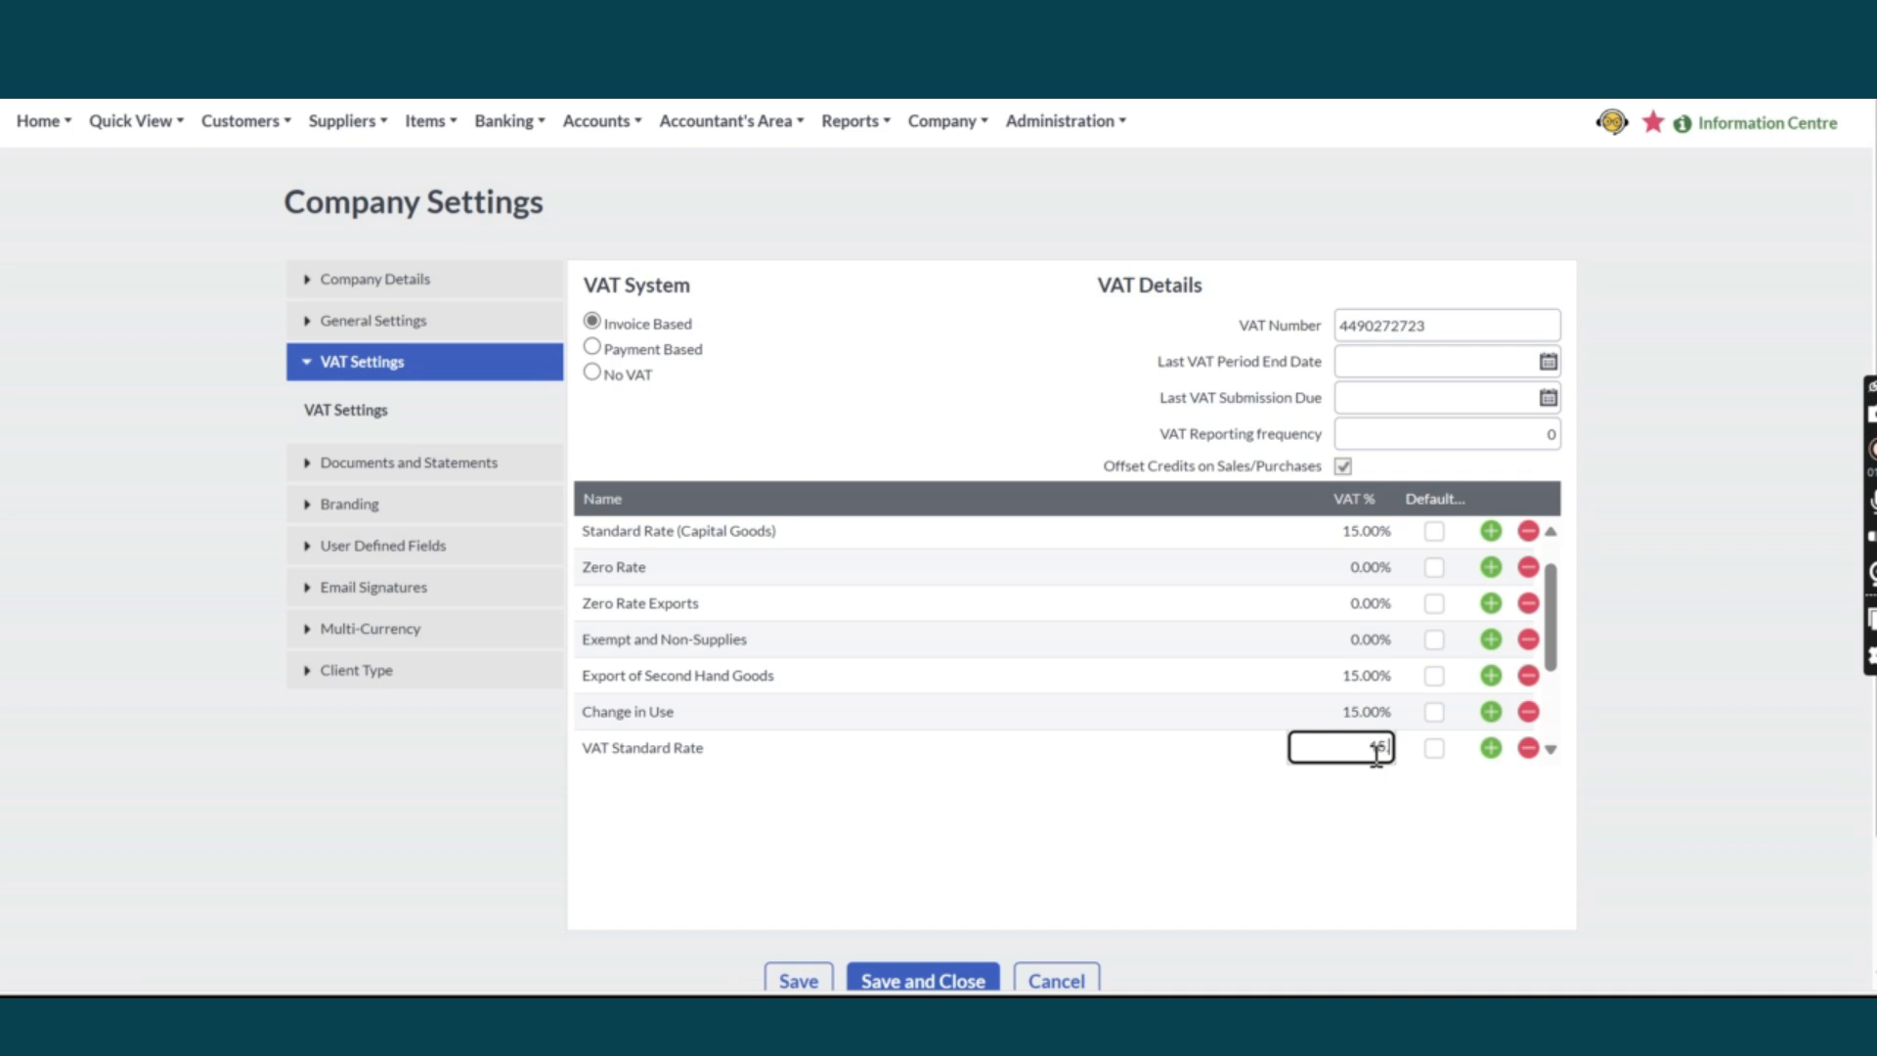
scroll(1365, 648, "up", 1)
scroll(1394, 614, "down", 2)
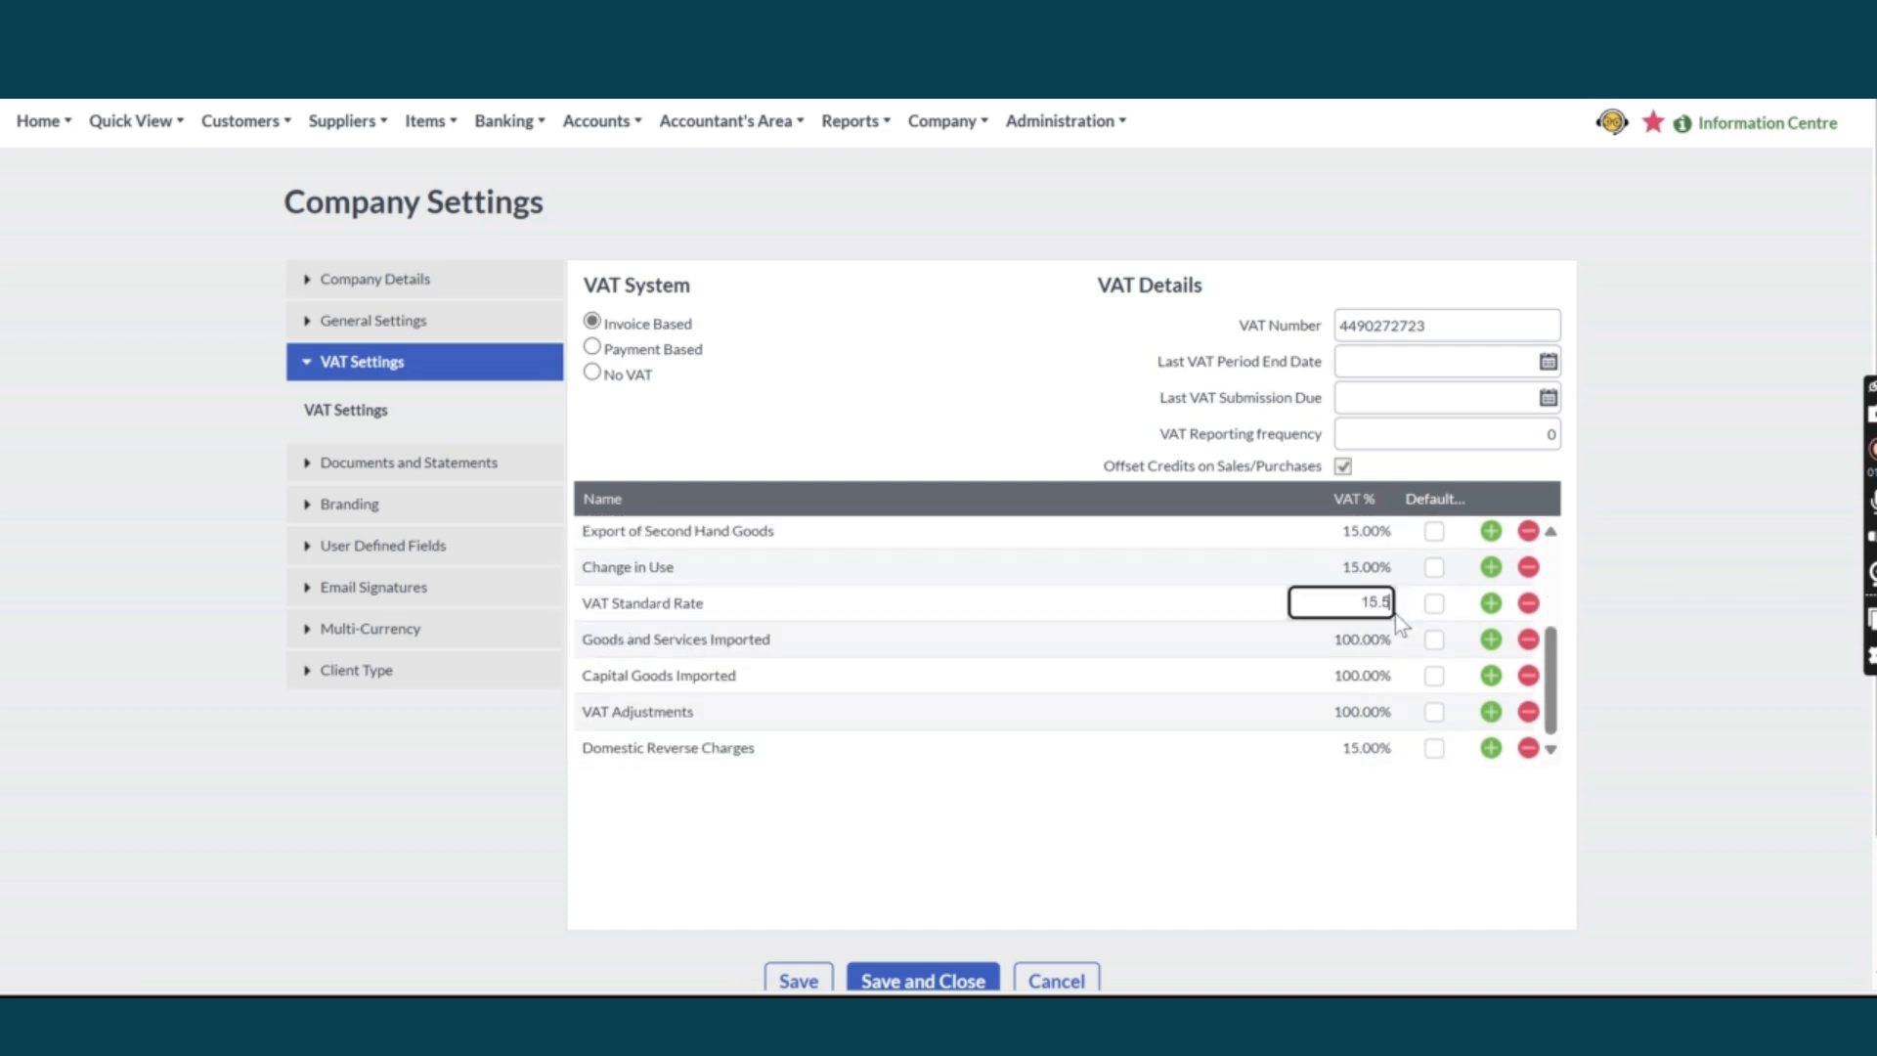
key("Return")
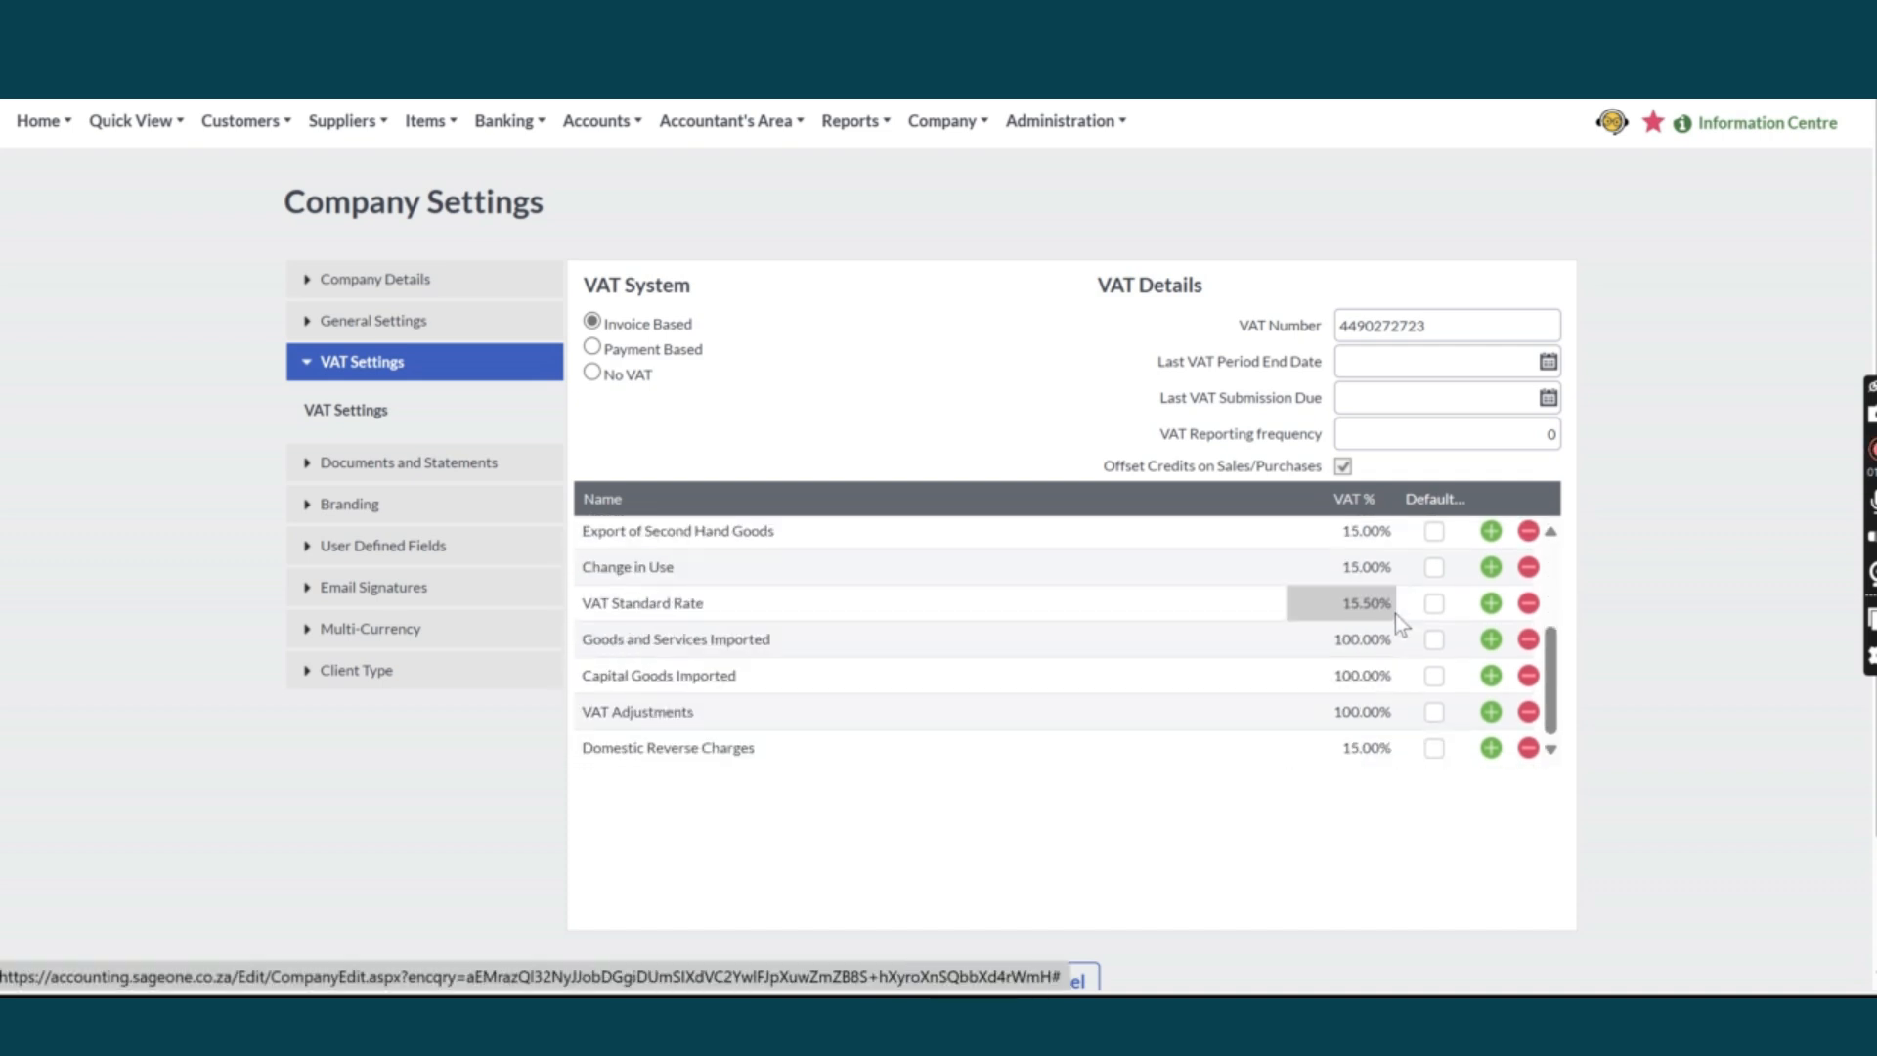
Make VAT Standard Rate the default instead of Standard Rate and save the settings.
scroll(1393, 614, "down", 2)
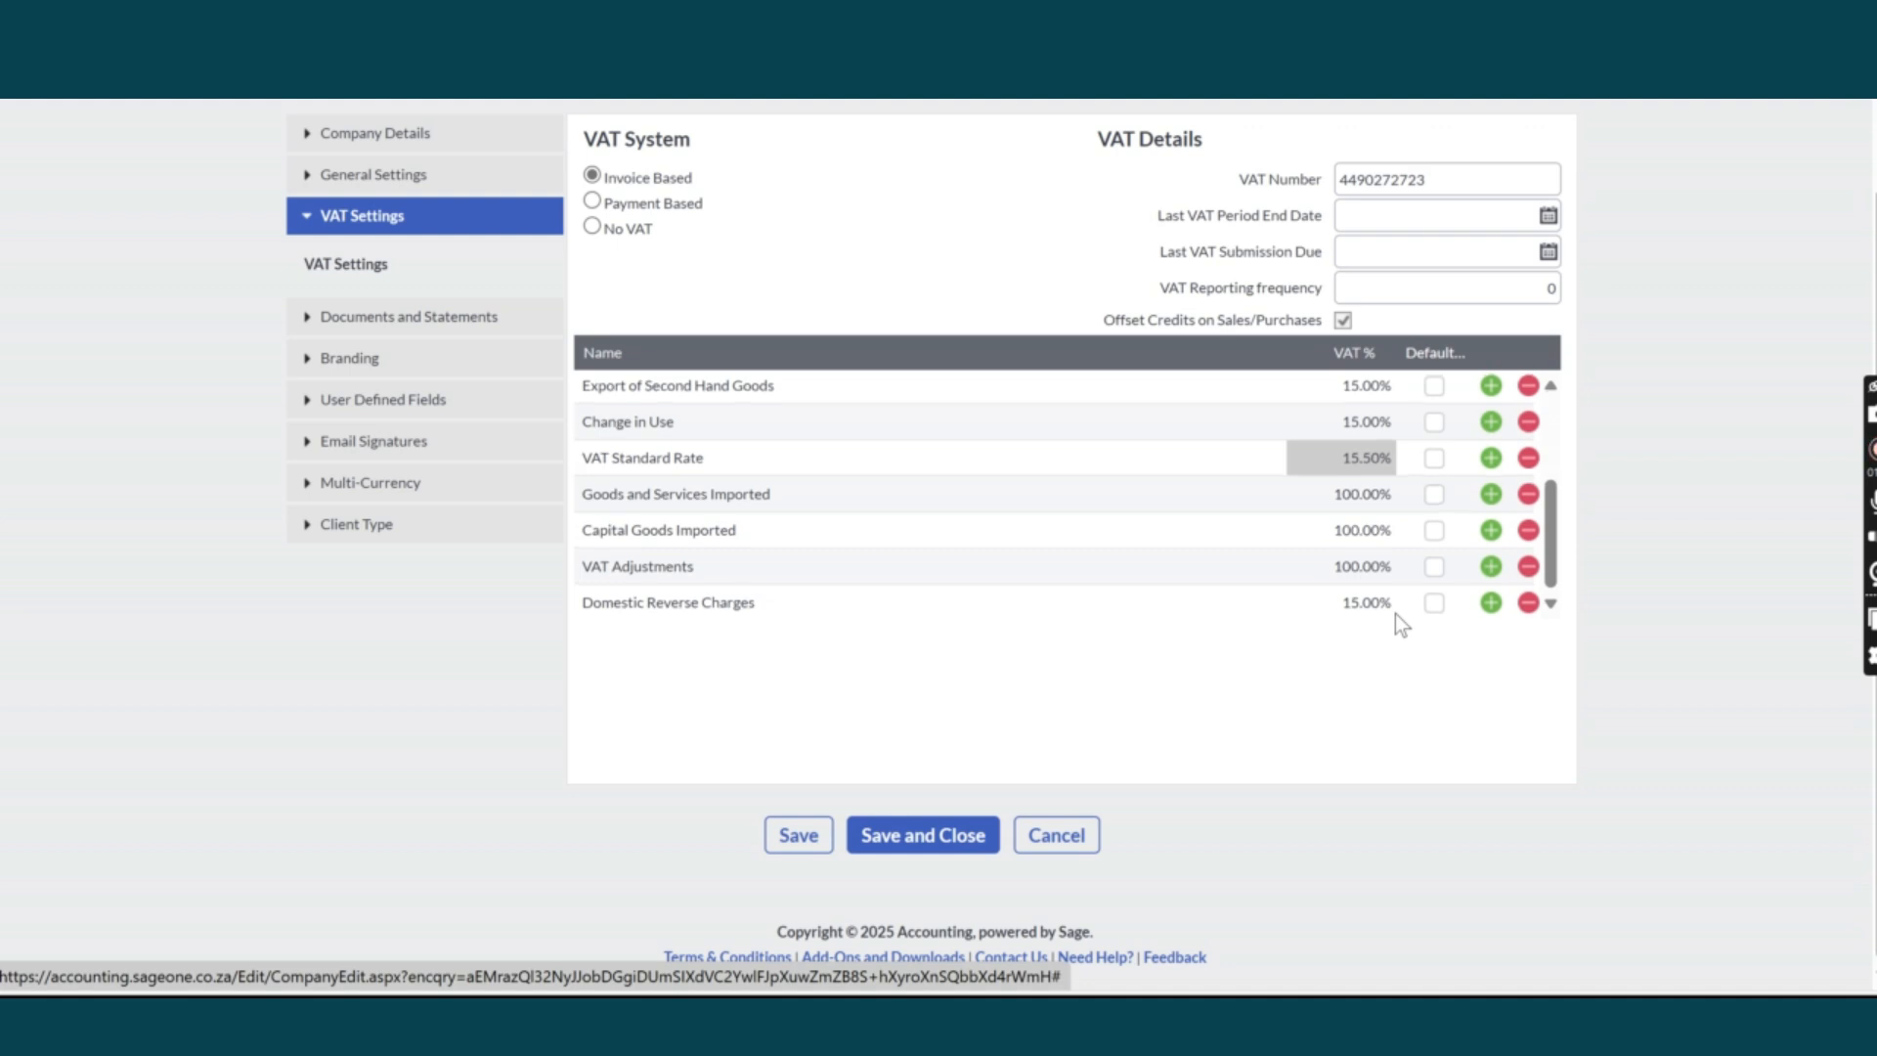
scroll(1394, 613, "up", 3)
scroll(1423, 467, "up", 1)
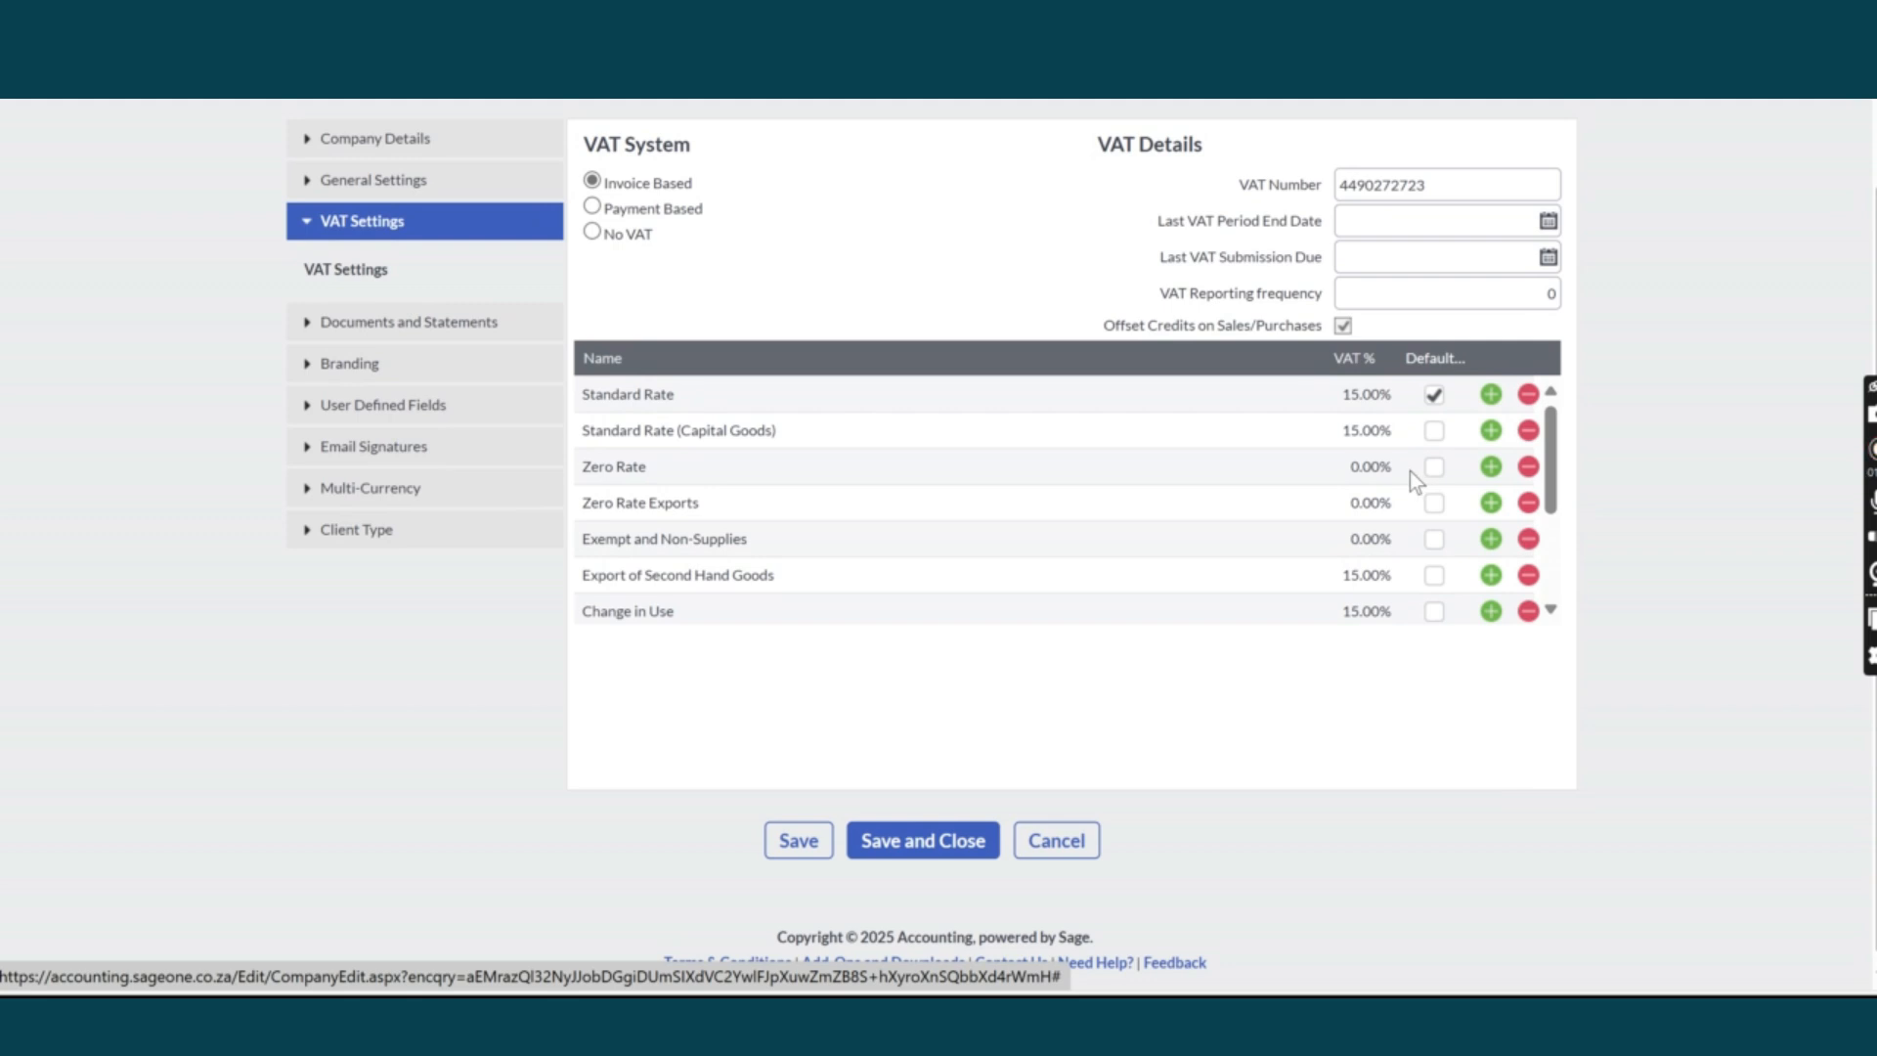
scroll(1288, 495, "down", 2)
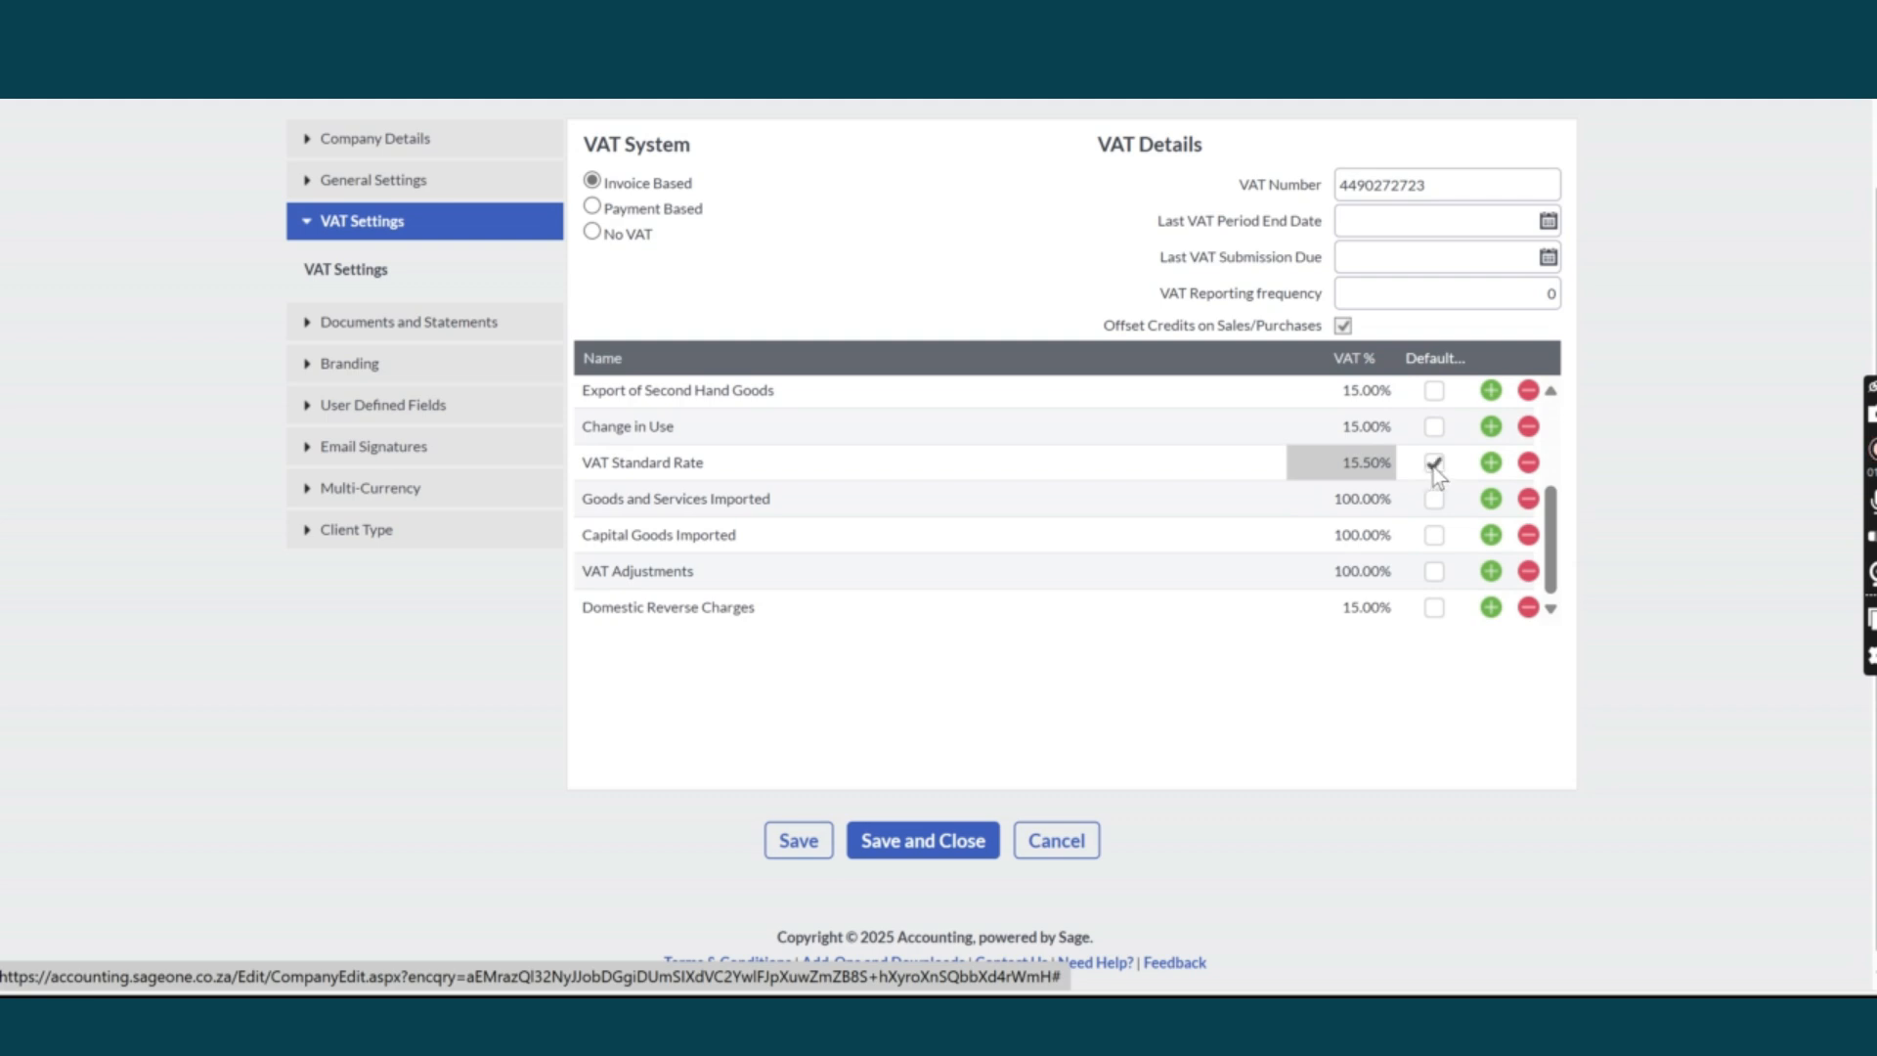
scroll(1378, 486, "up", 3)
scroll(1381, 488, "up", 1)
scroll(1381, 489, "down", 1)
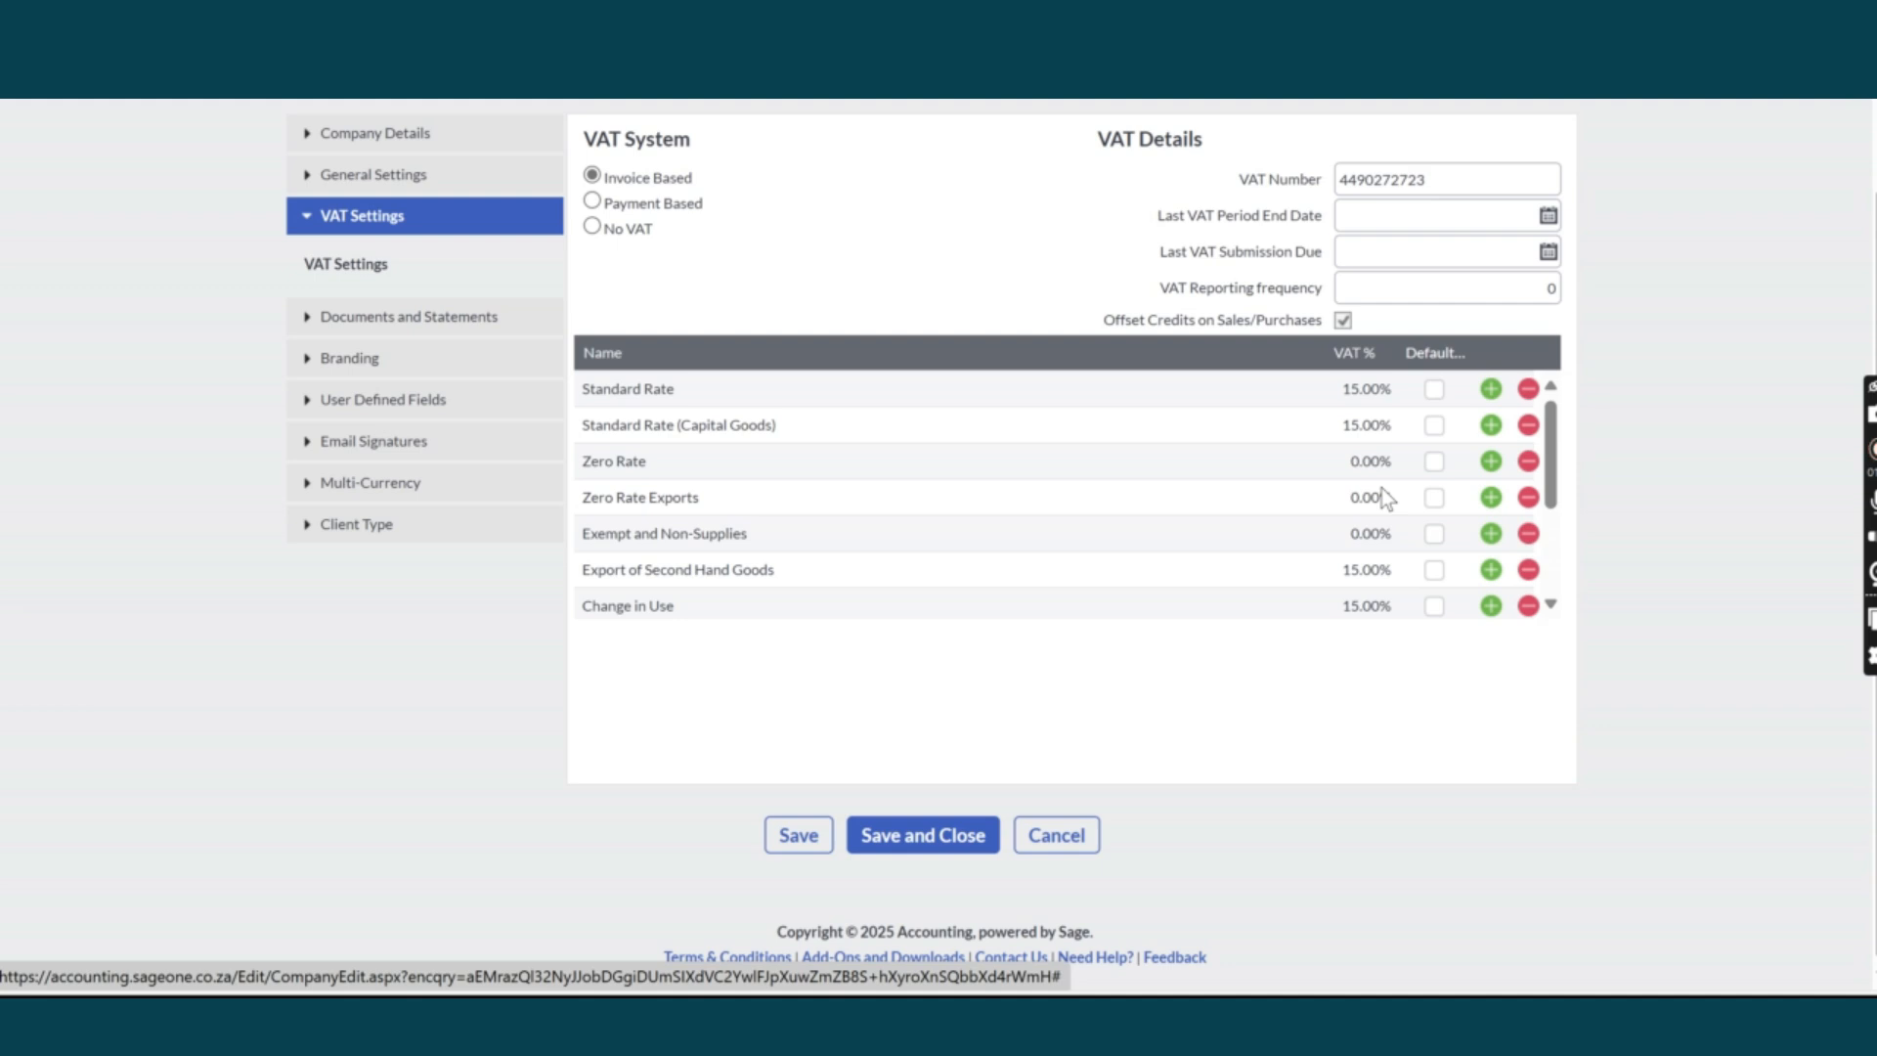
scroll(1381, 489, "down", 3)
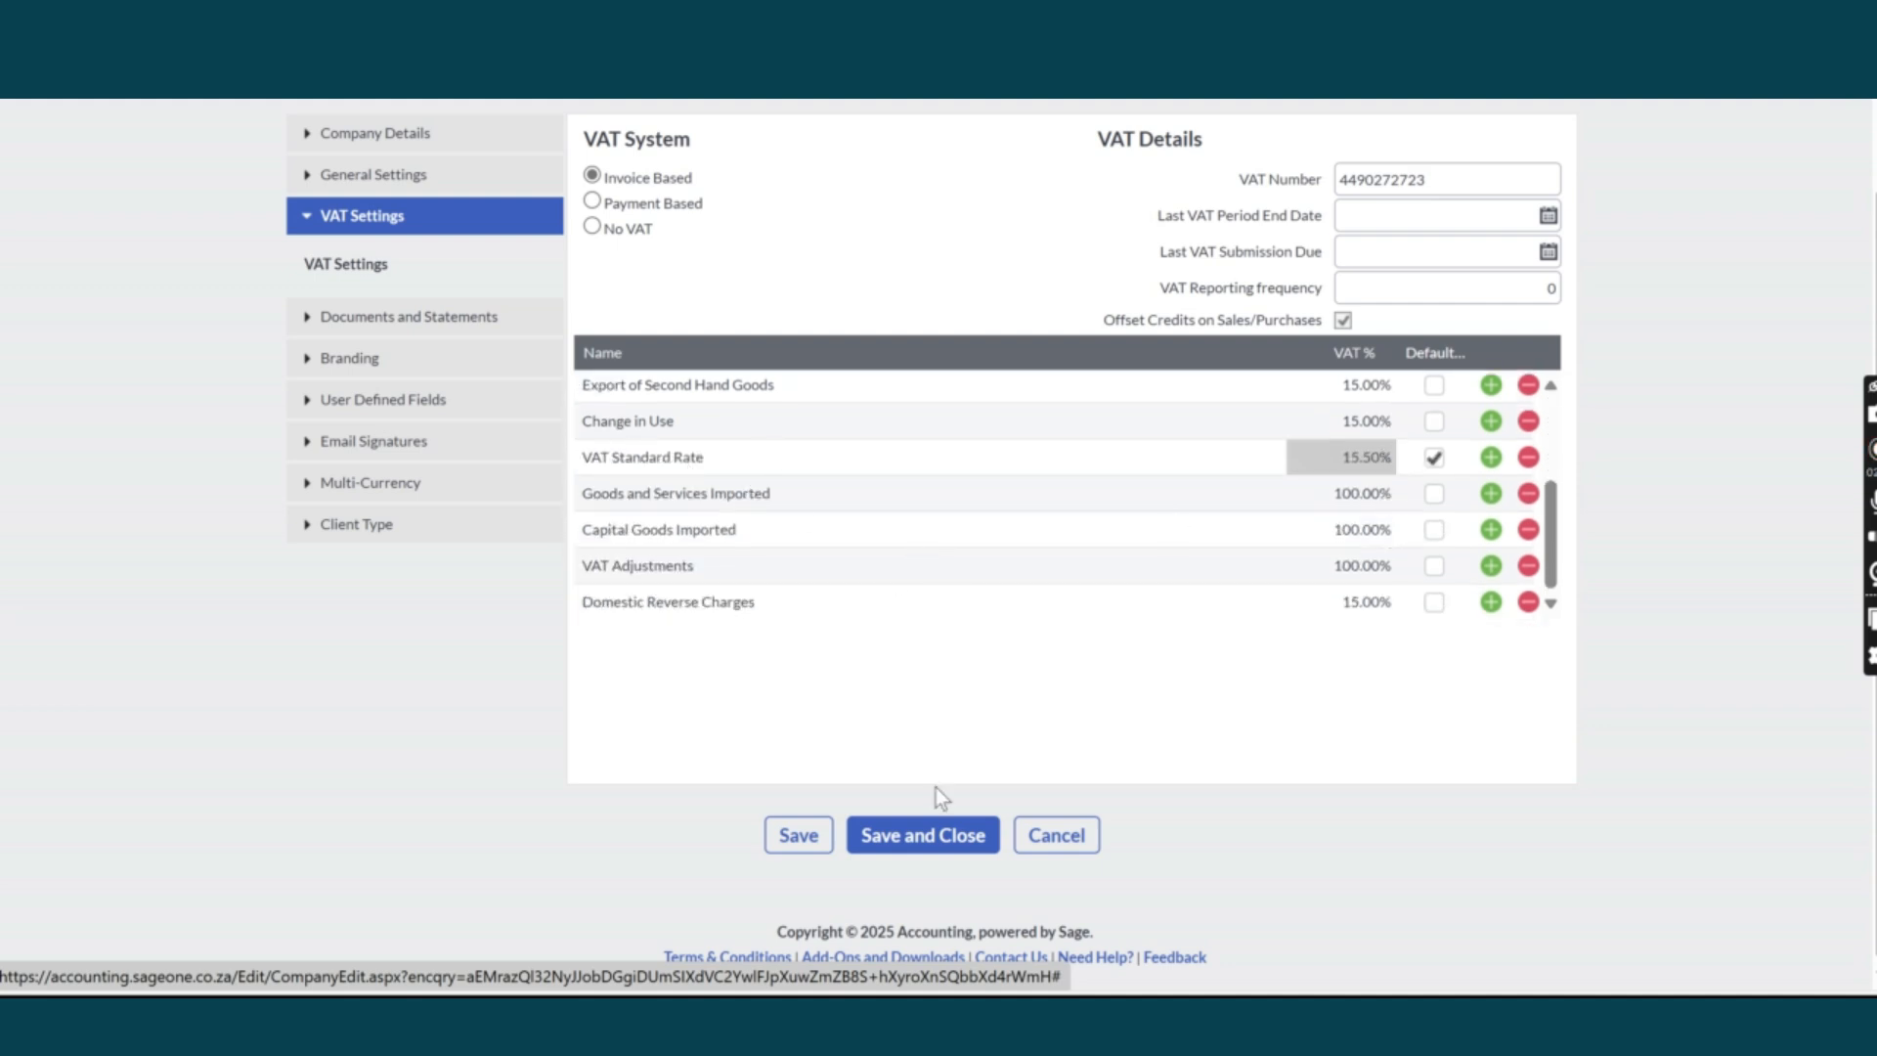
left_click(920, 839)
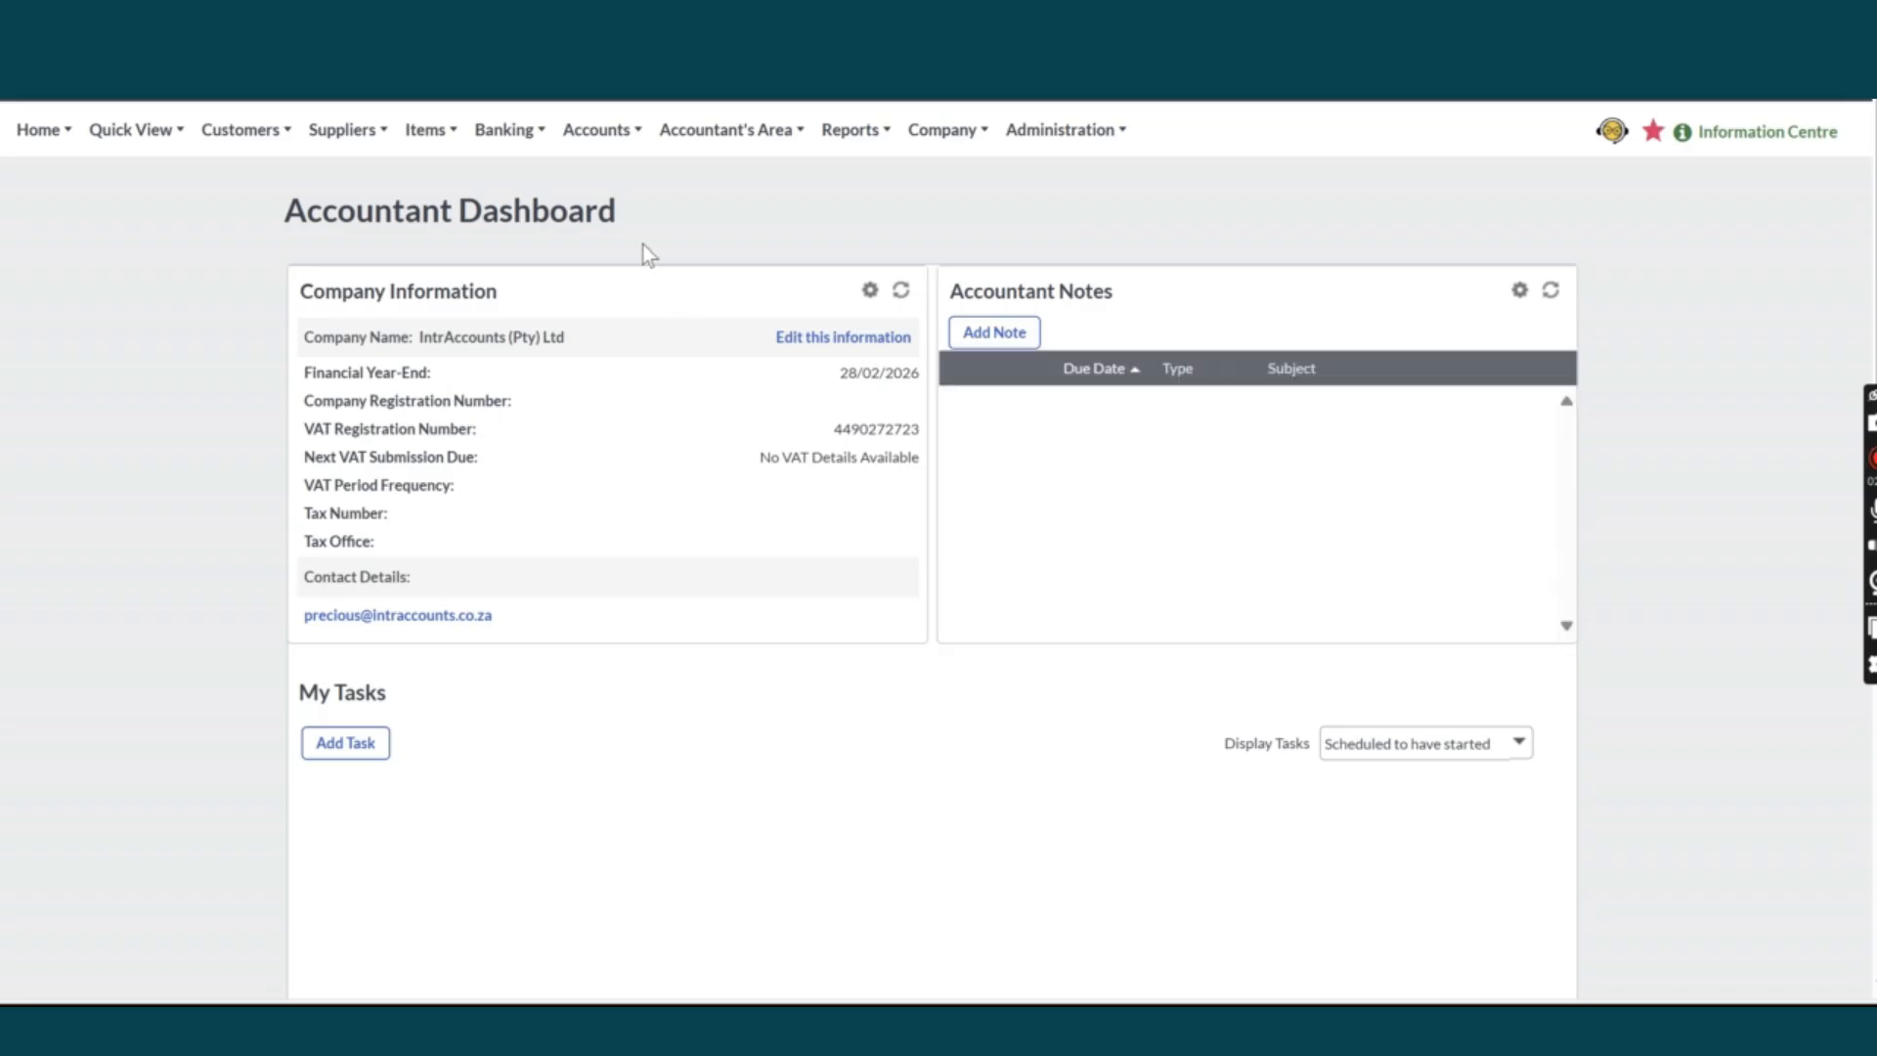
Bring up the Customers > Transactions menu showing the Customer Quotes option.
left_click(362, 121)
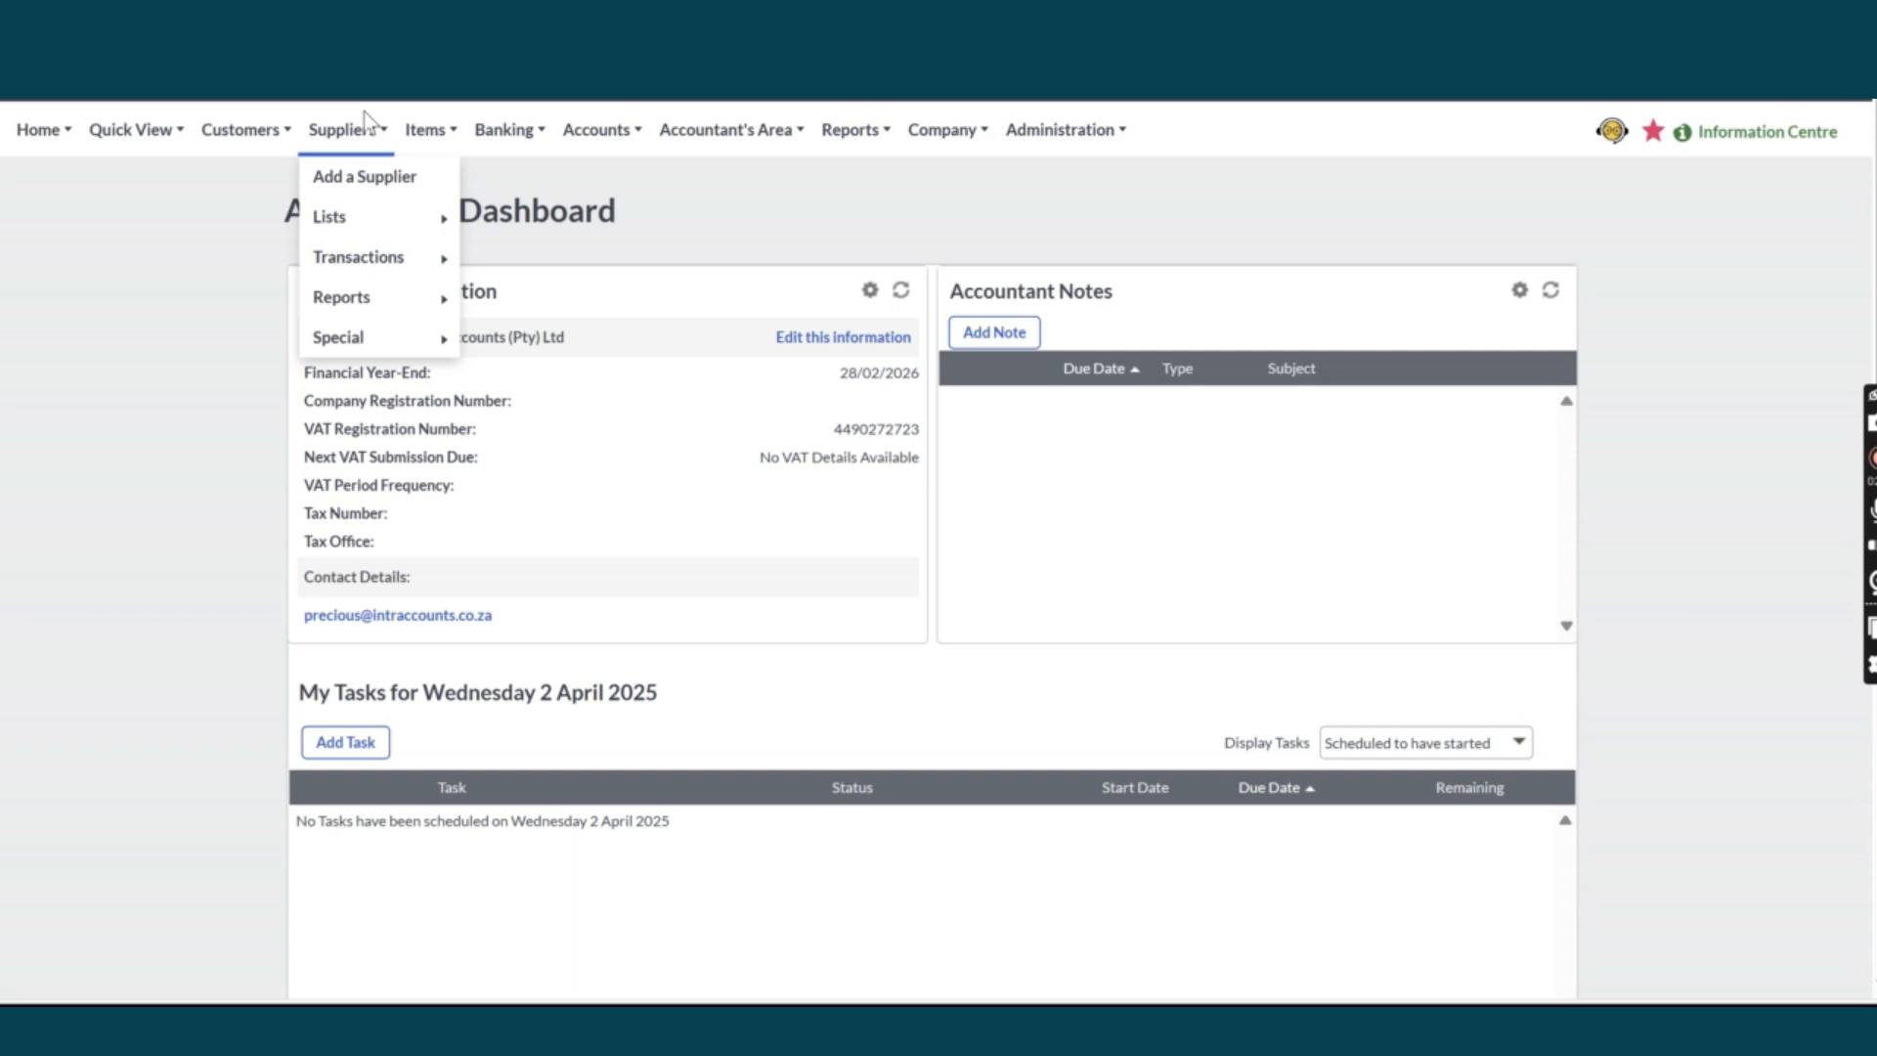
mouse_move(240, 152)
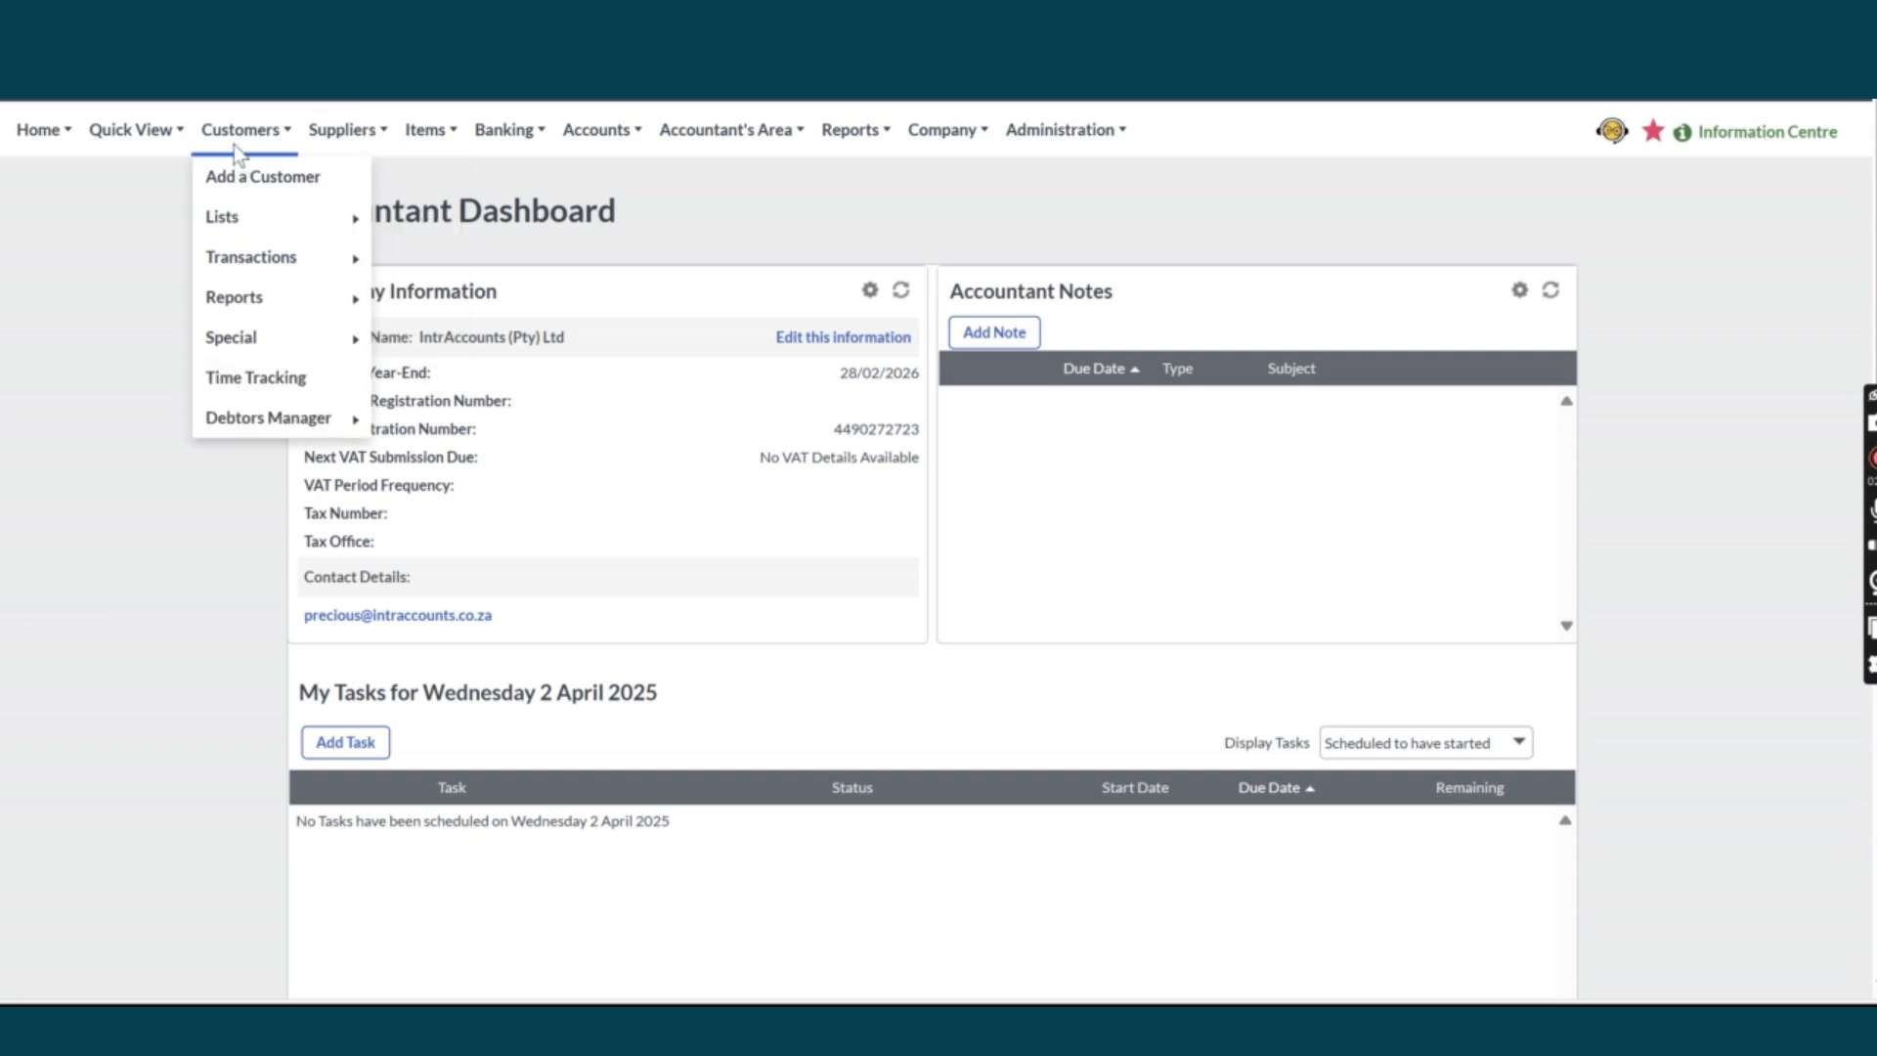
mouse_move(266, 260)
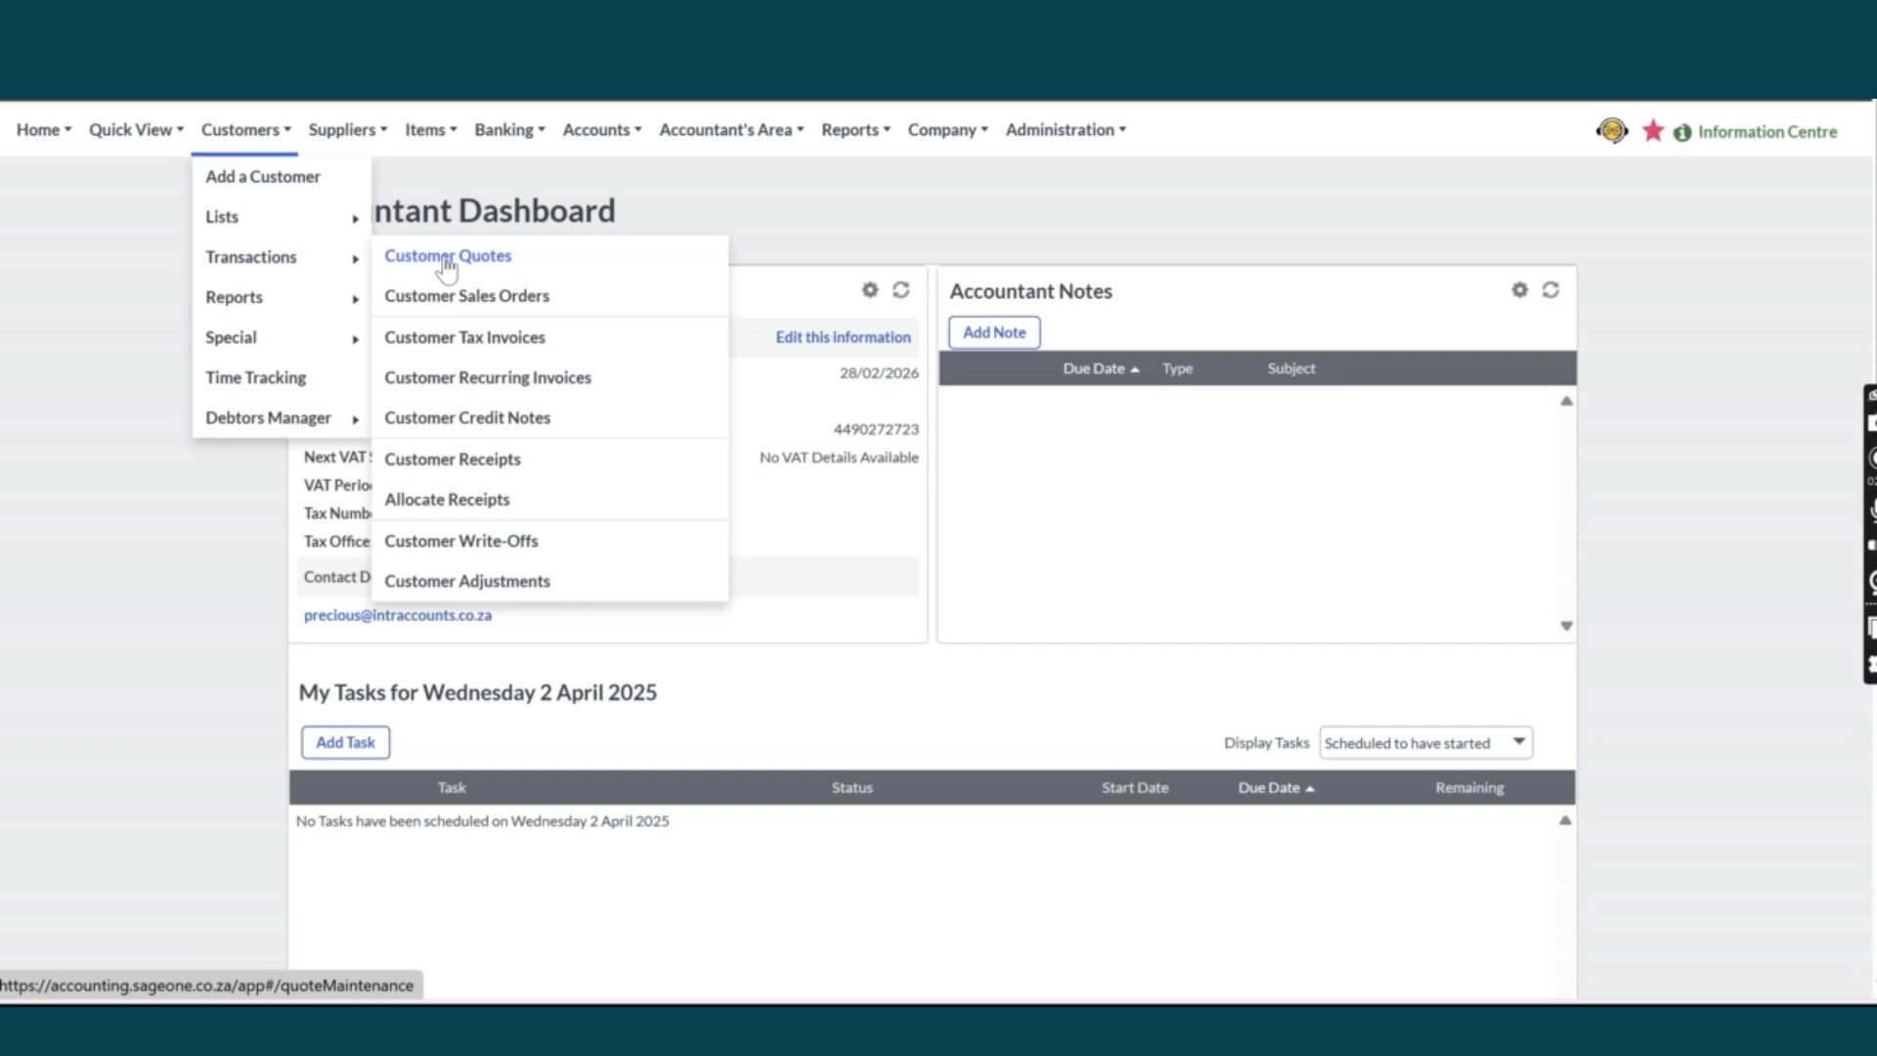
Start a new customer quote and add a new customer from its Customer field.
left_click(716, 264)
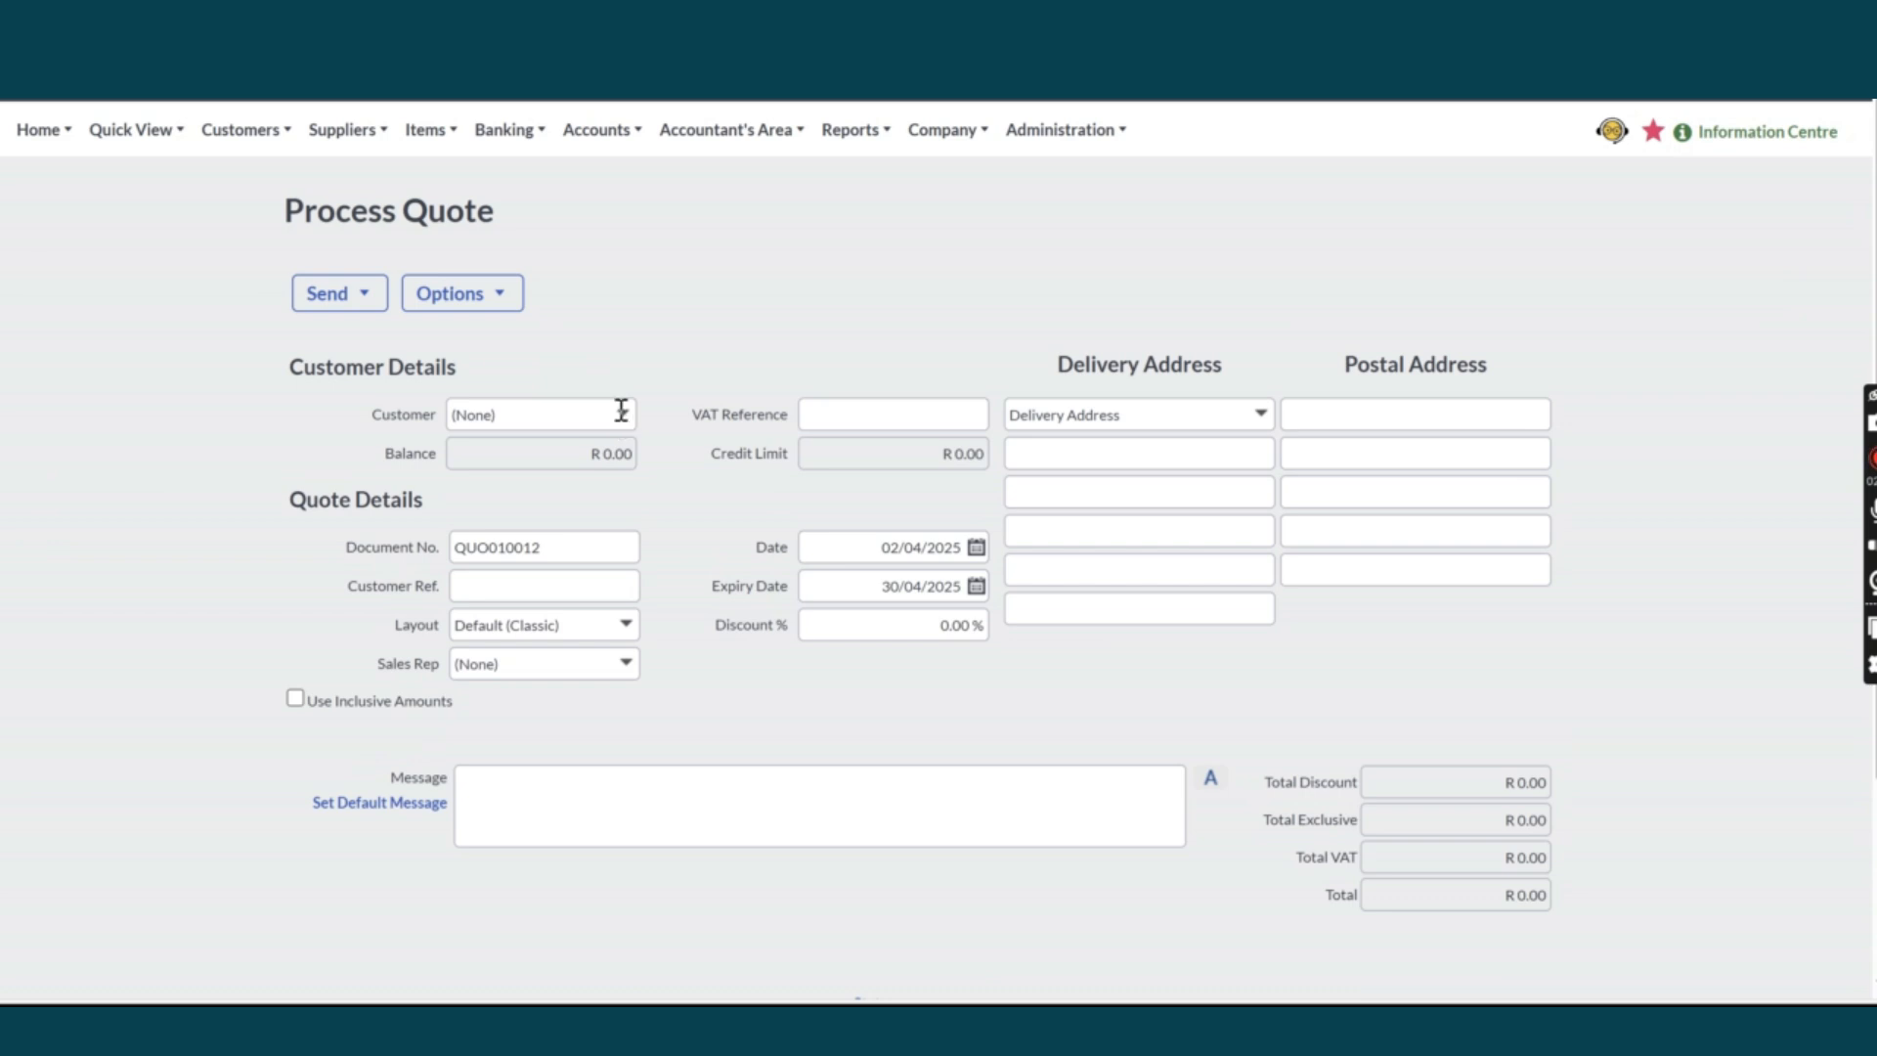
left_click(637, 421)
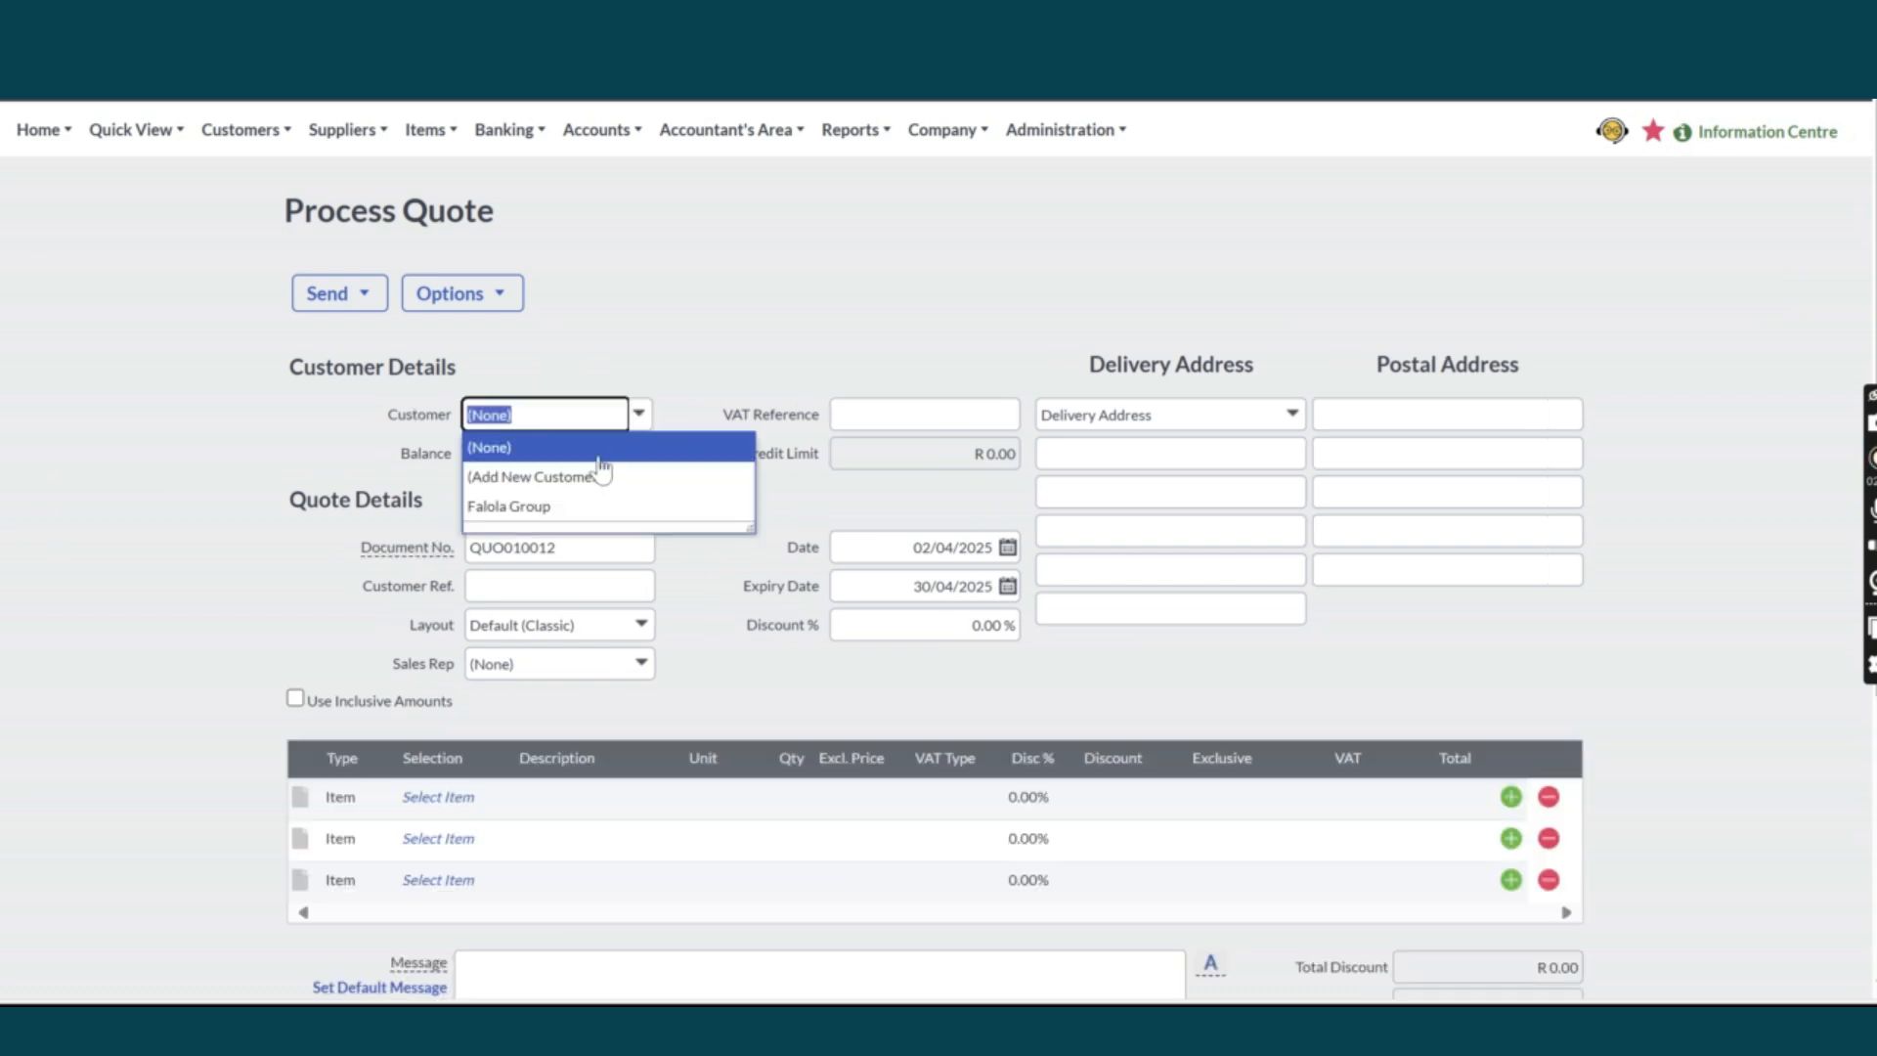
left_click(541, 477)
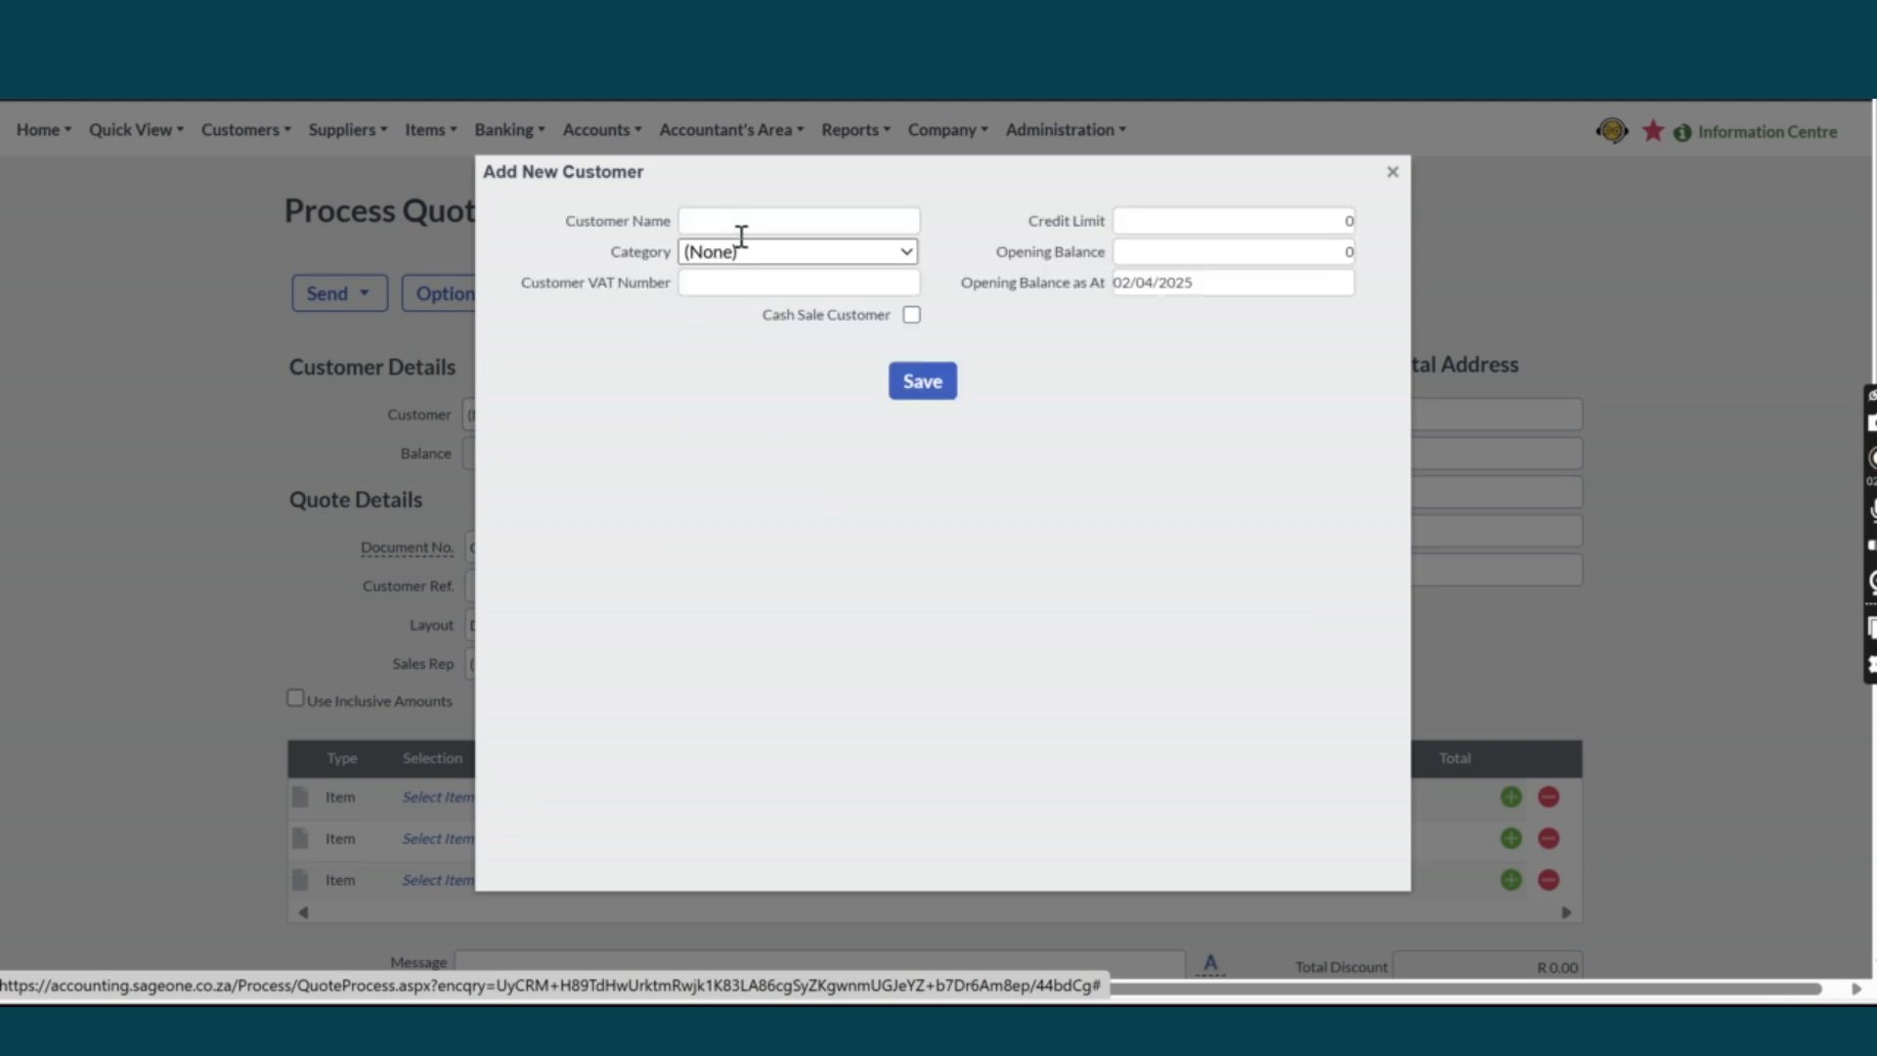
Create customer 'New customer' with statement distribution None and save it to the quote.
left_click(738, 219)
type("New cu")
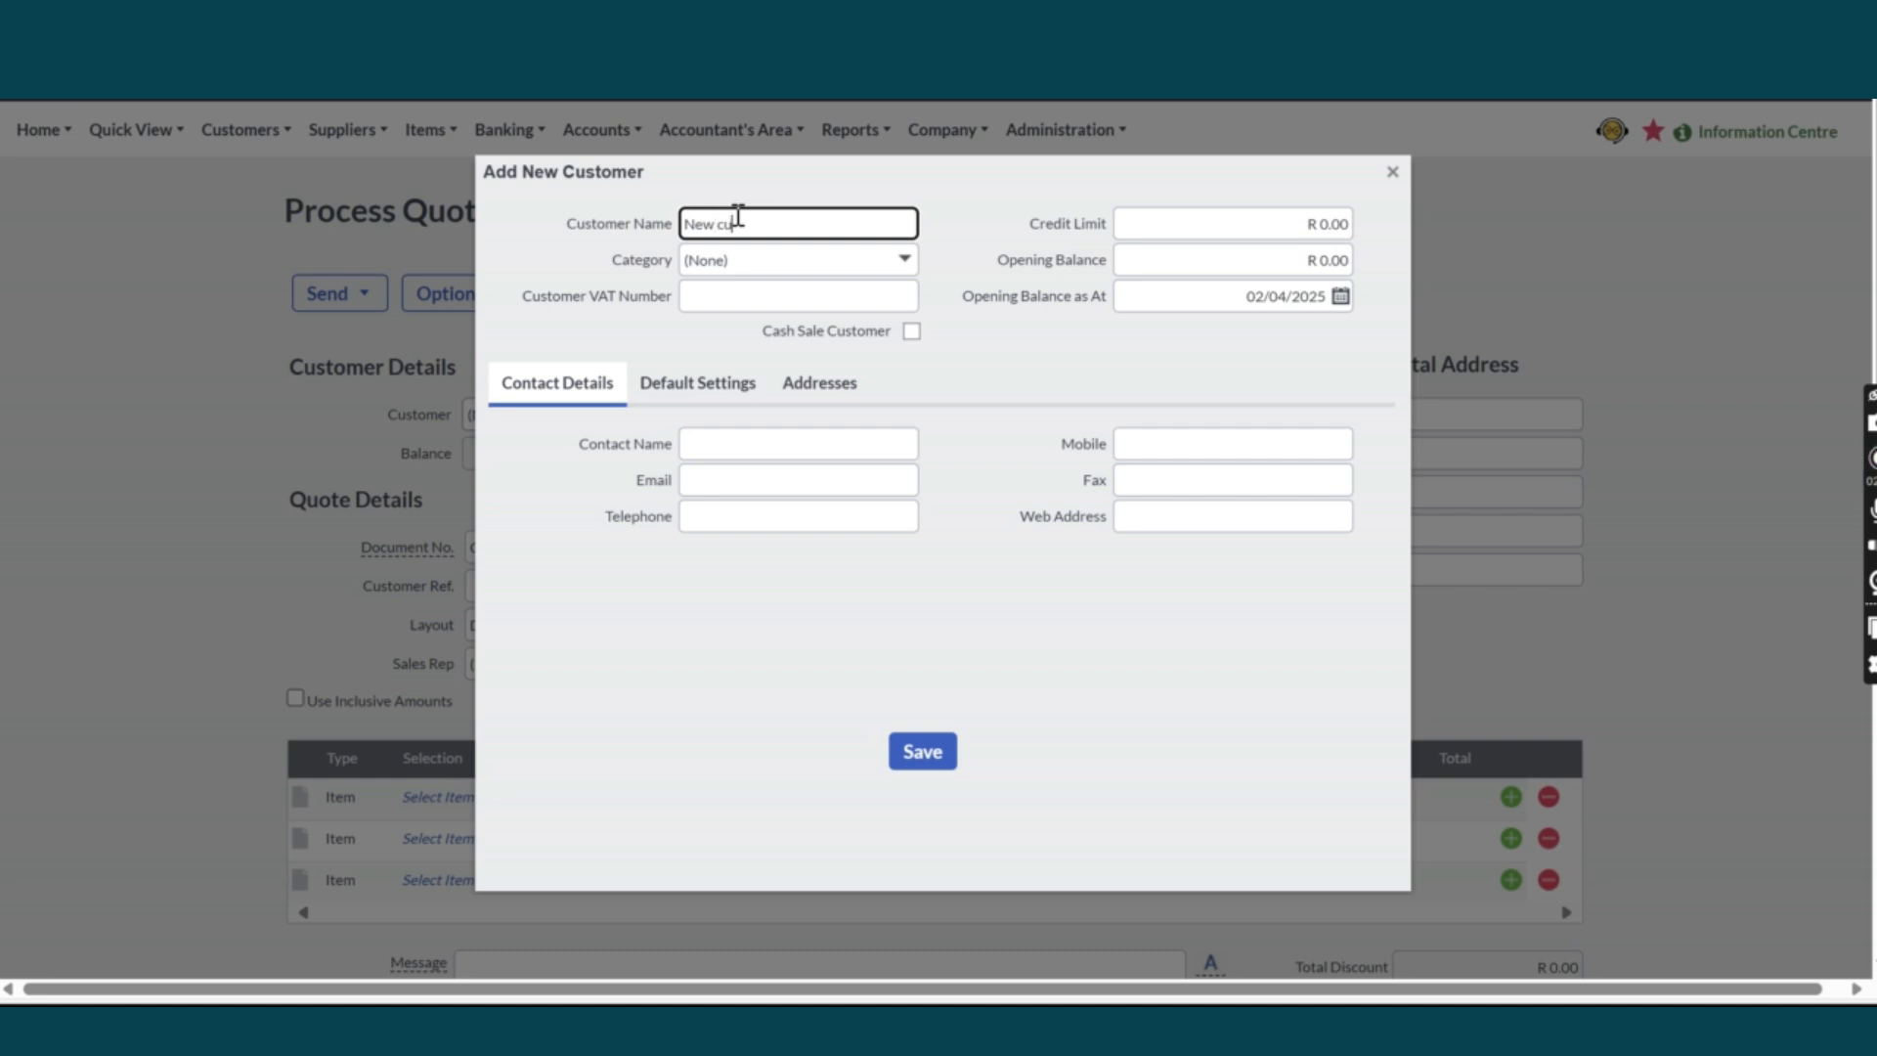
type("stomer")
left_click(720, 389)
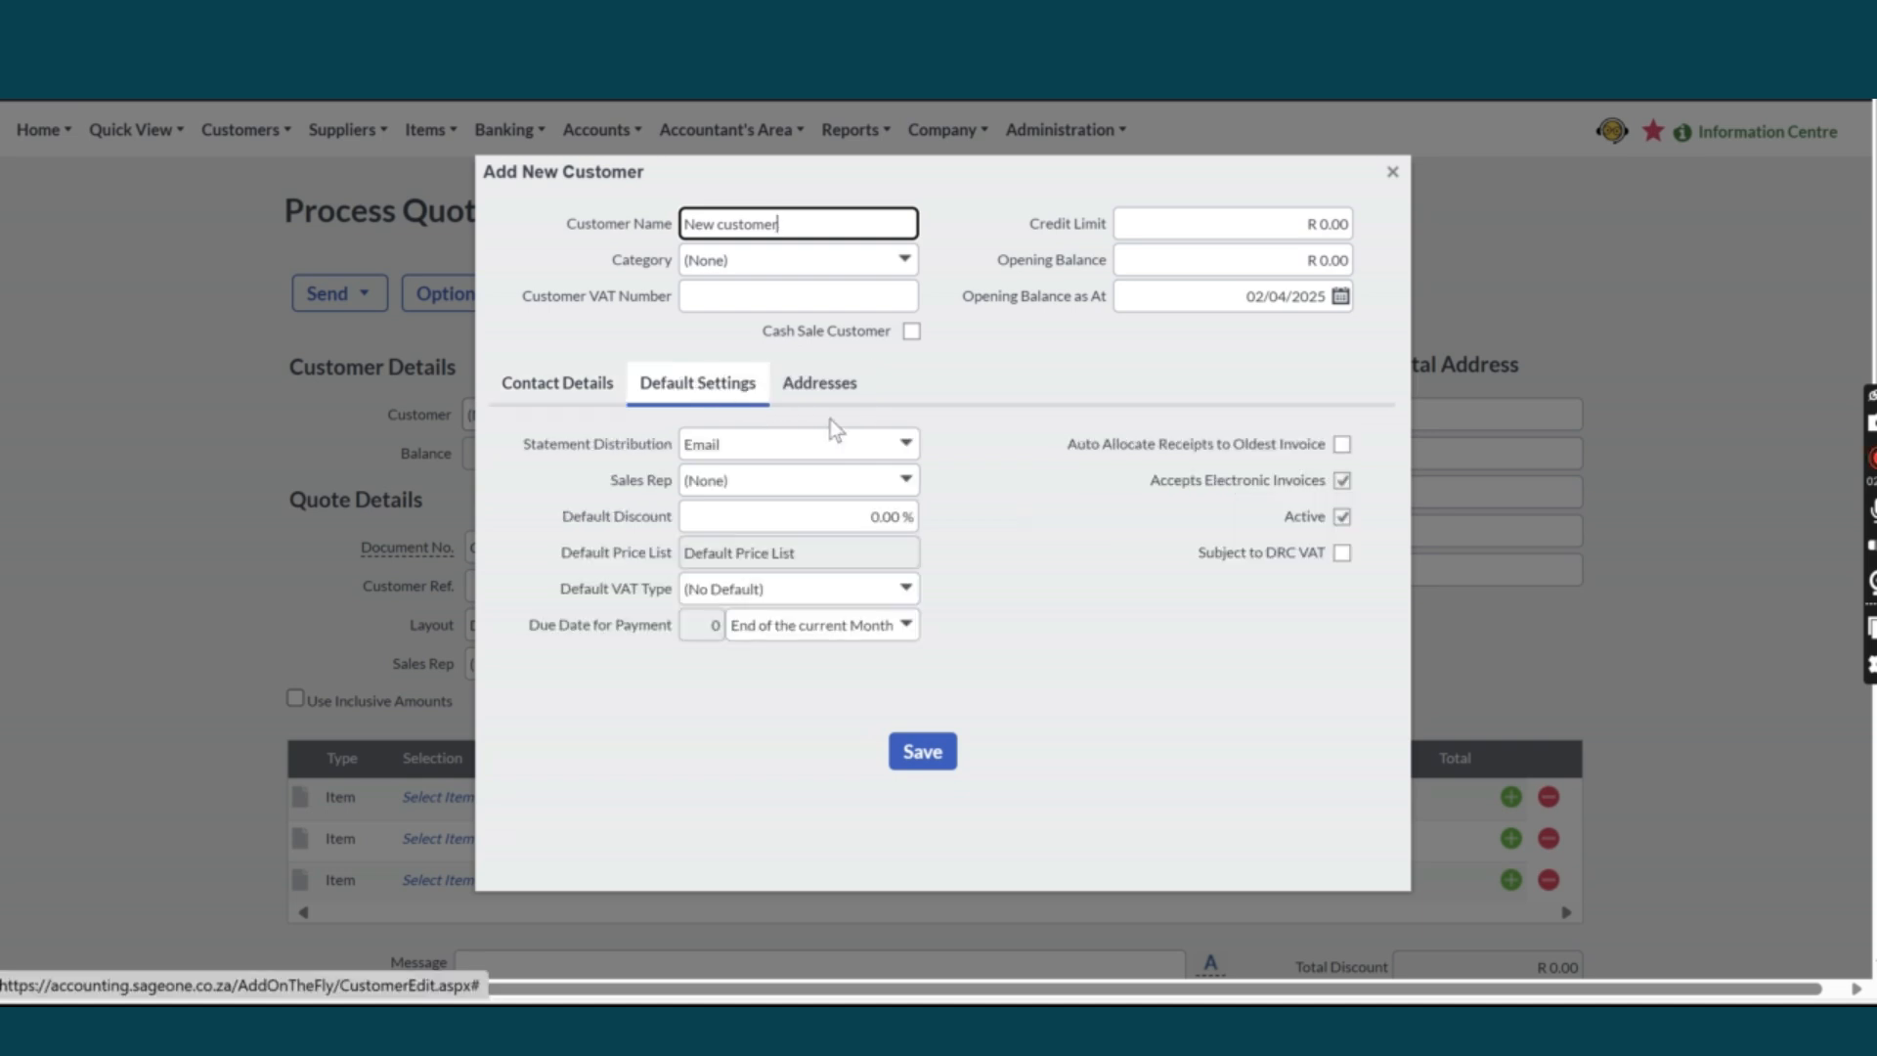
left_click(914, 448)
left_click(808, 479)
left_click(920, 748)
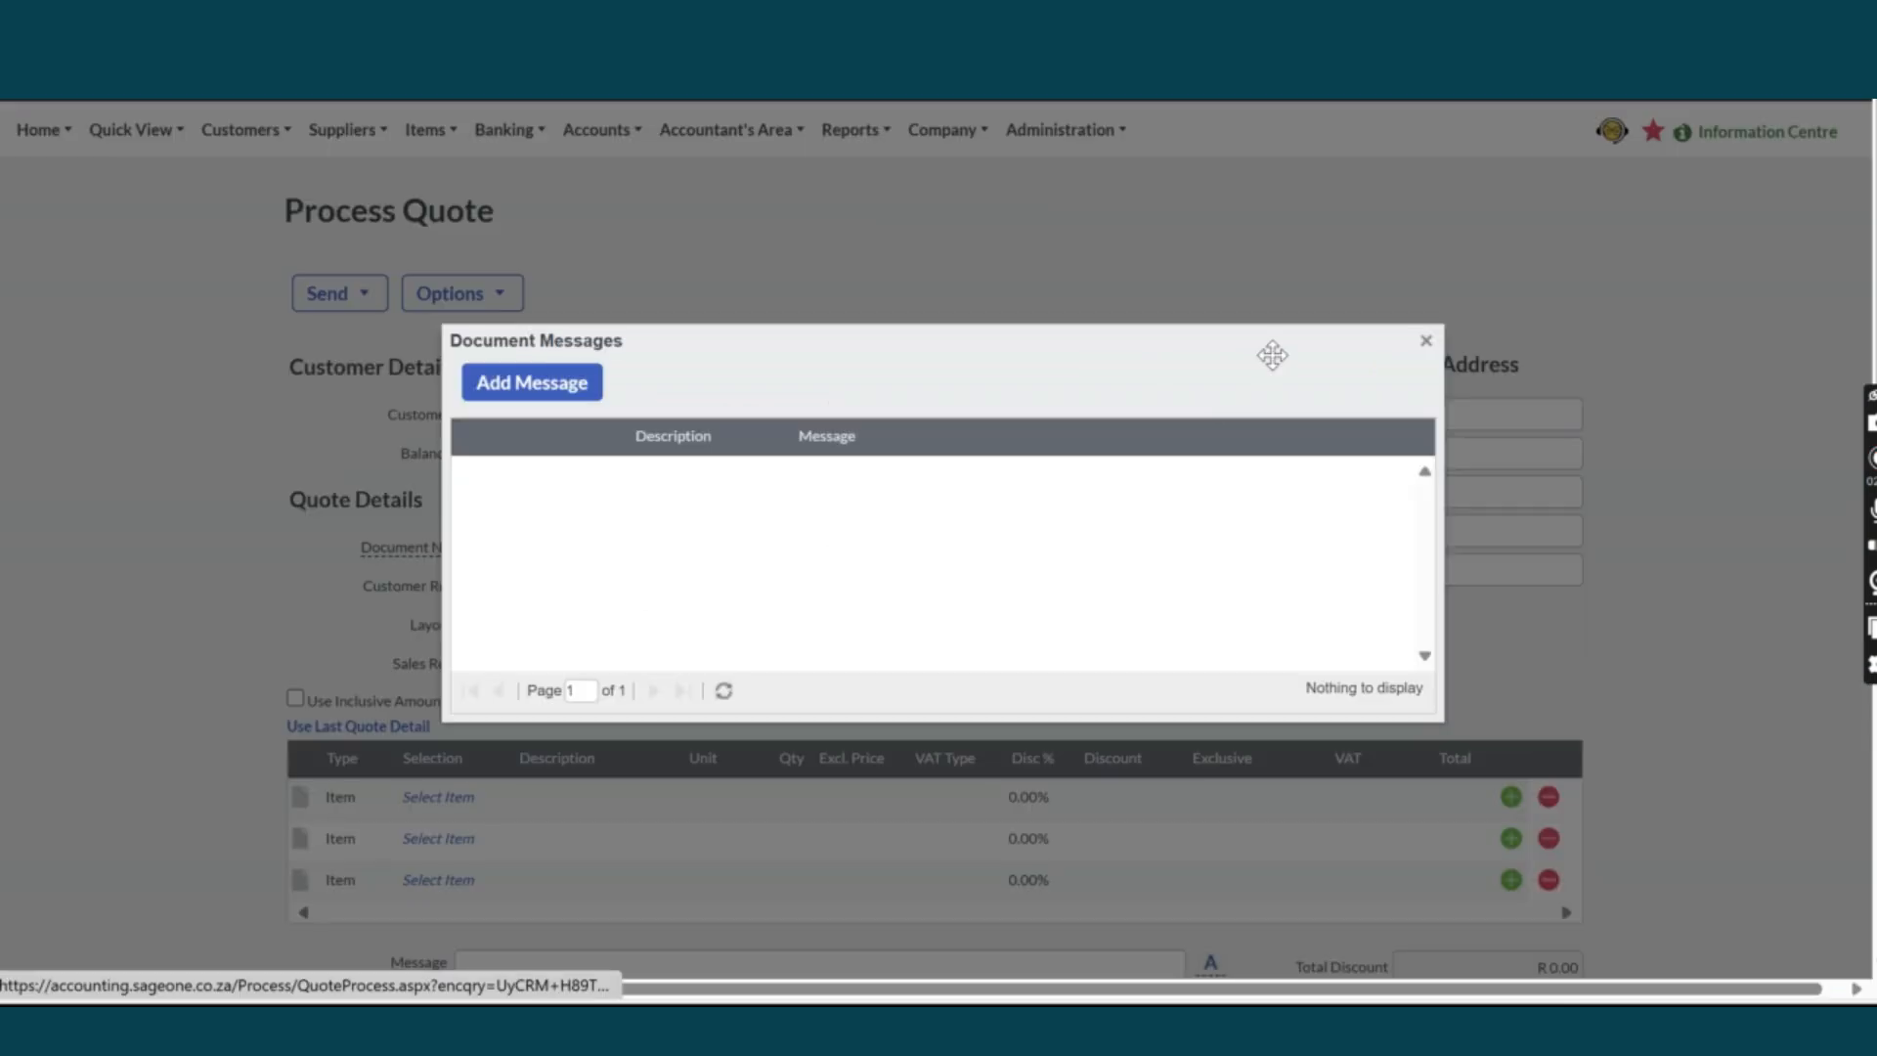
left_click(1426, 341)
Make quote line 1 a Computer Expenses account line priced R 1,000 exclusive.
left_click(338, 797)
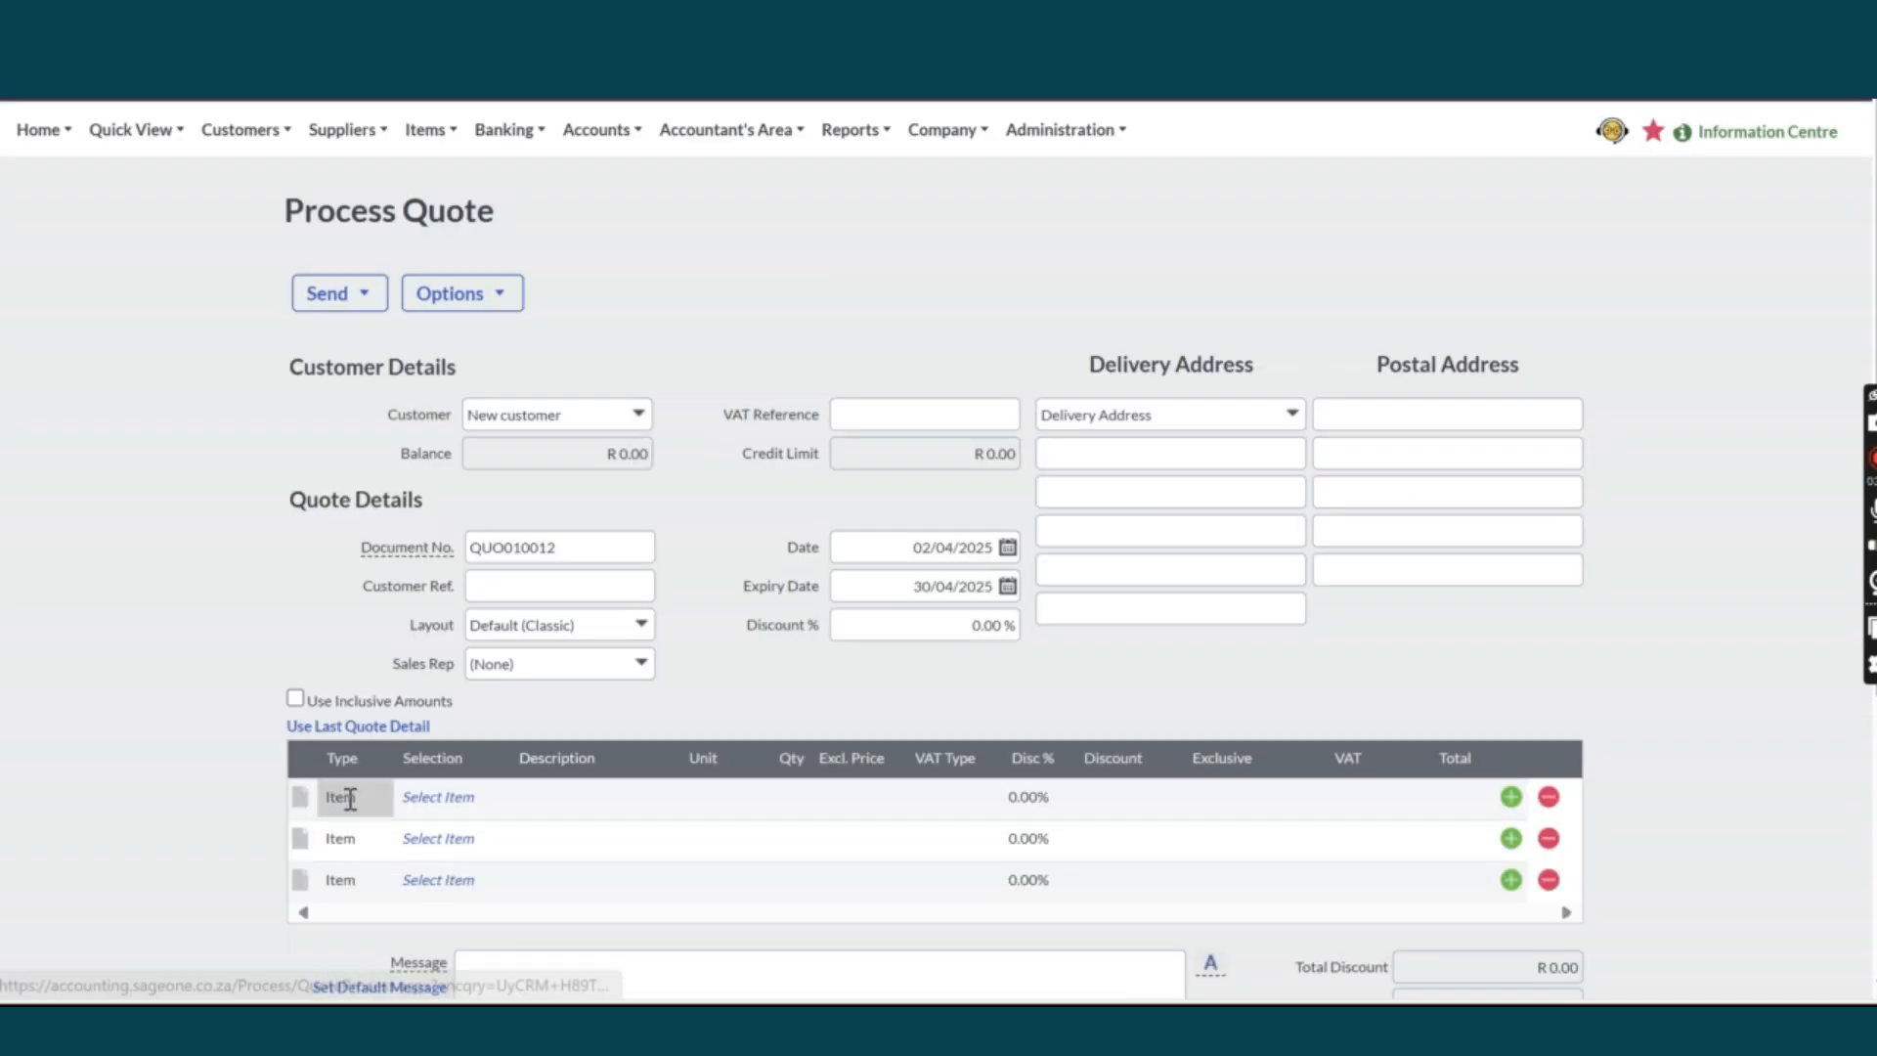
left_click(377, 796)
left_click(377, 869)
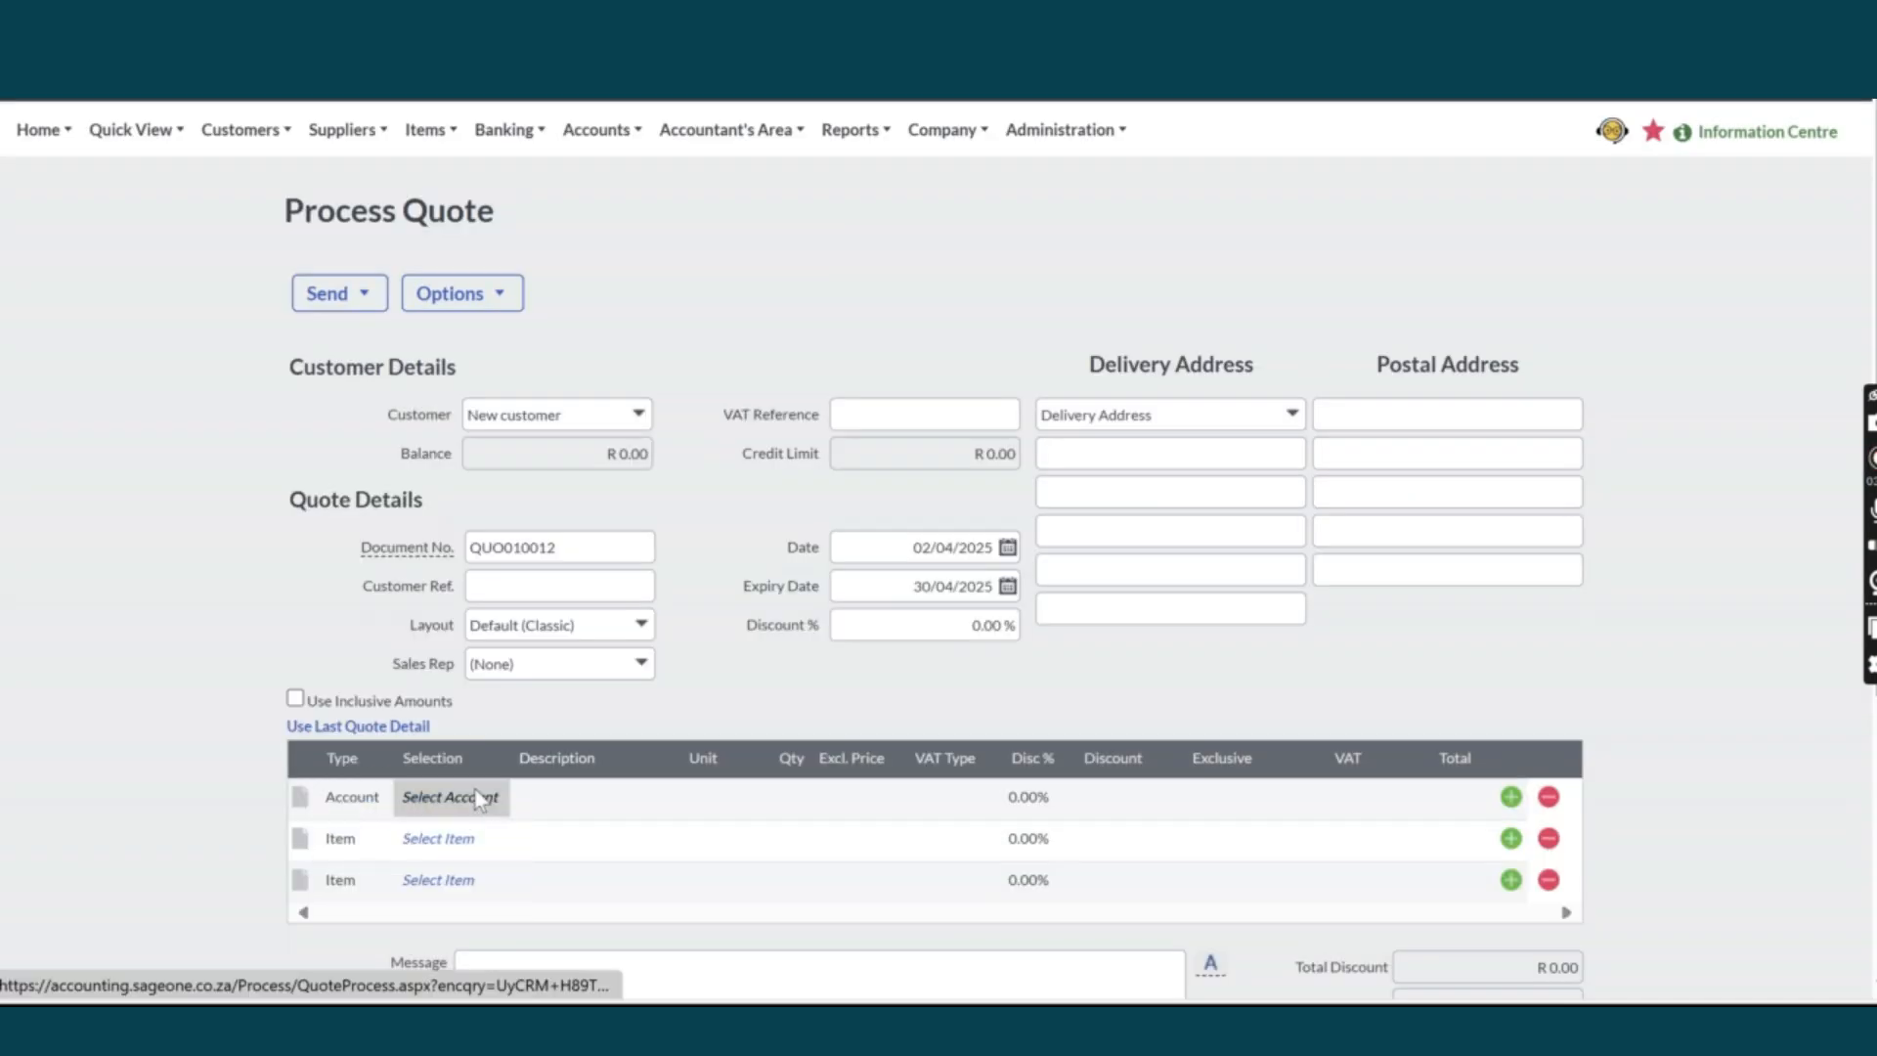
left_click(479, 799)
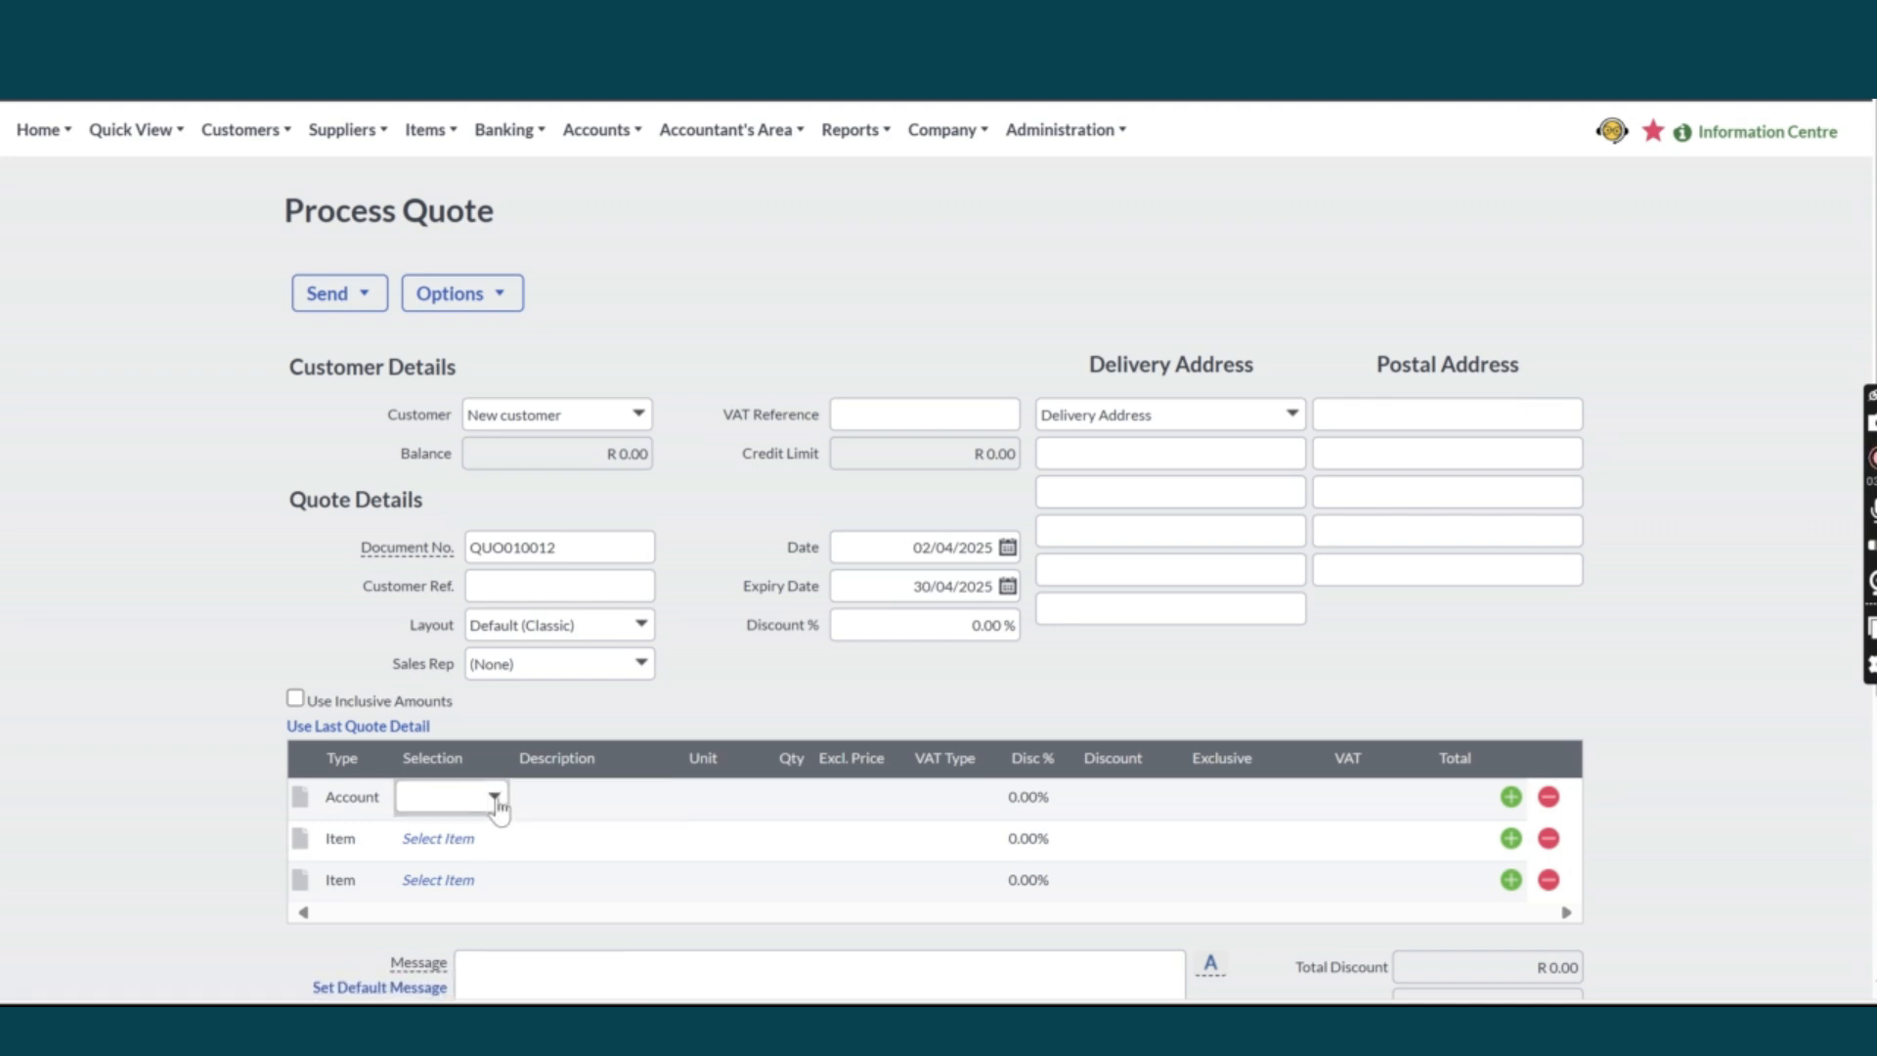
left_click(495, 794)
left_click(470, 500)
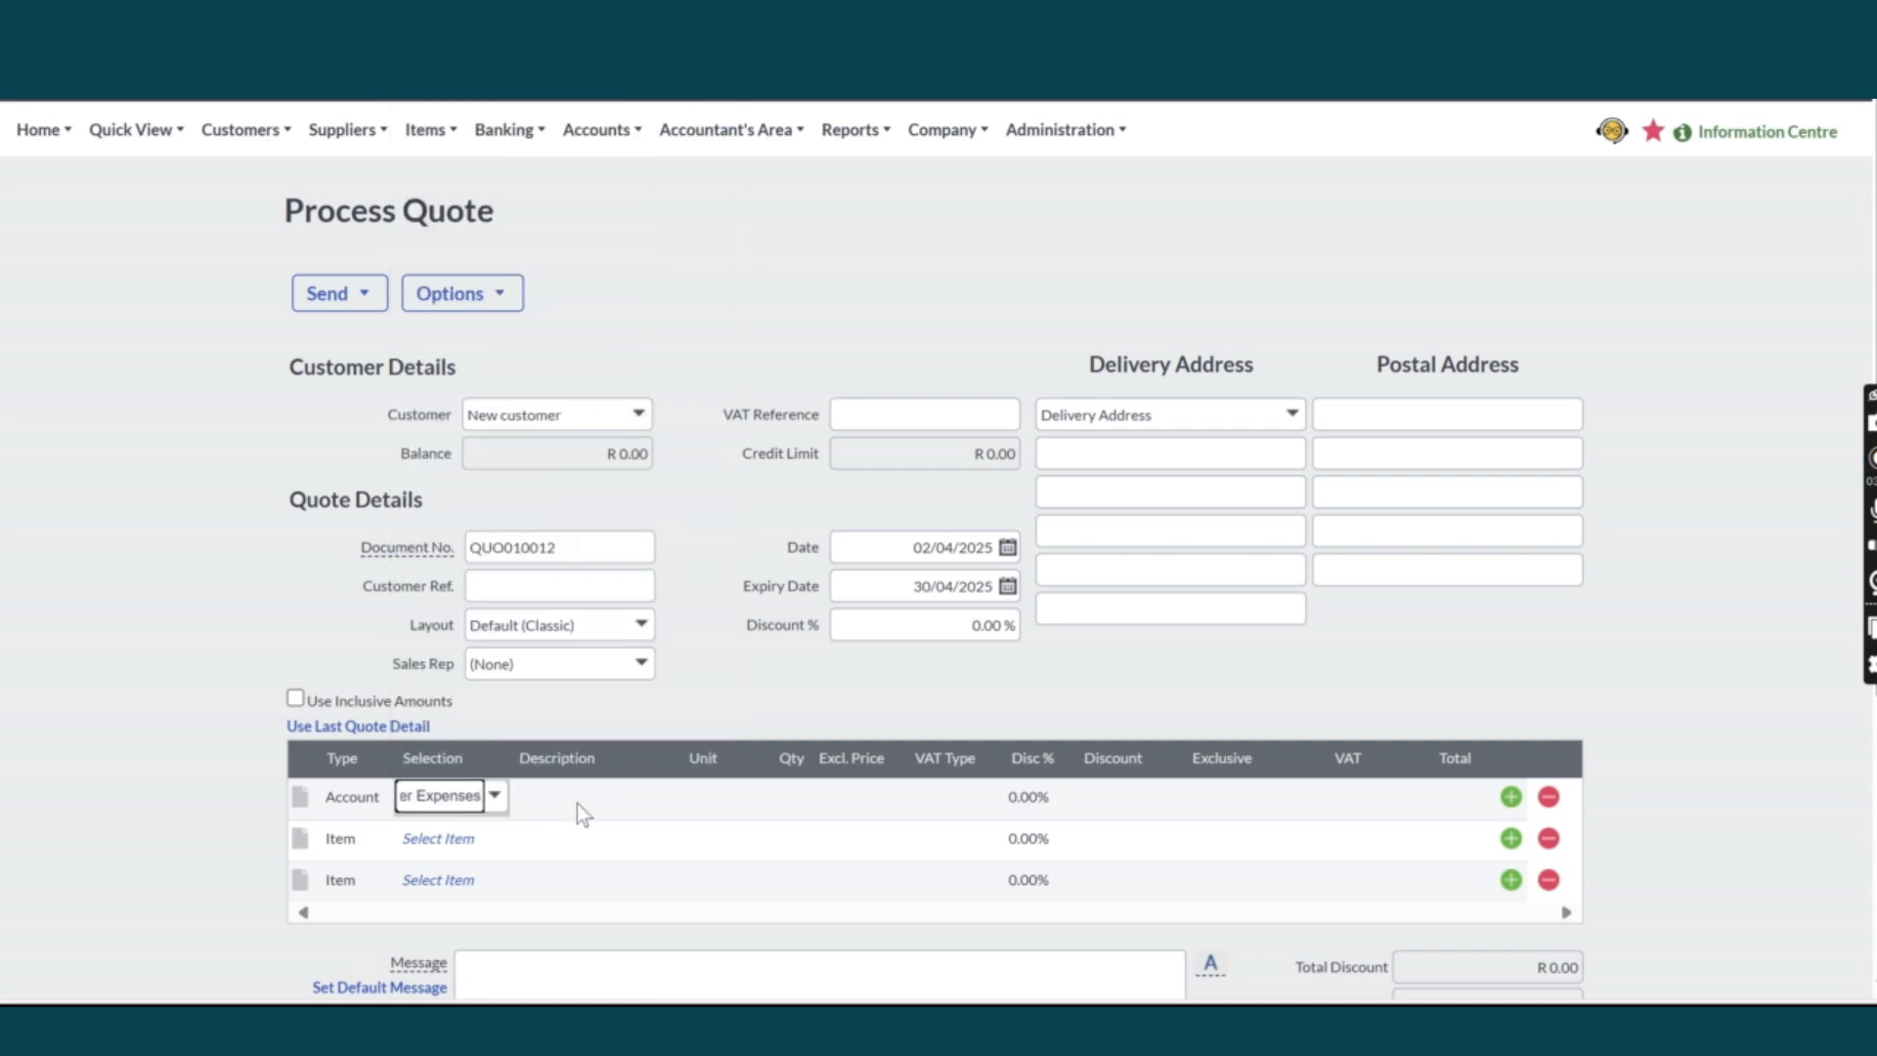
left_click(863, 799)
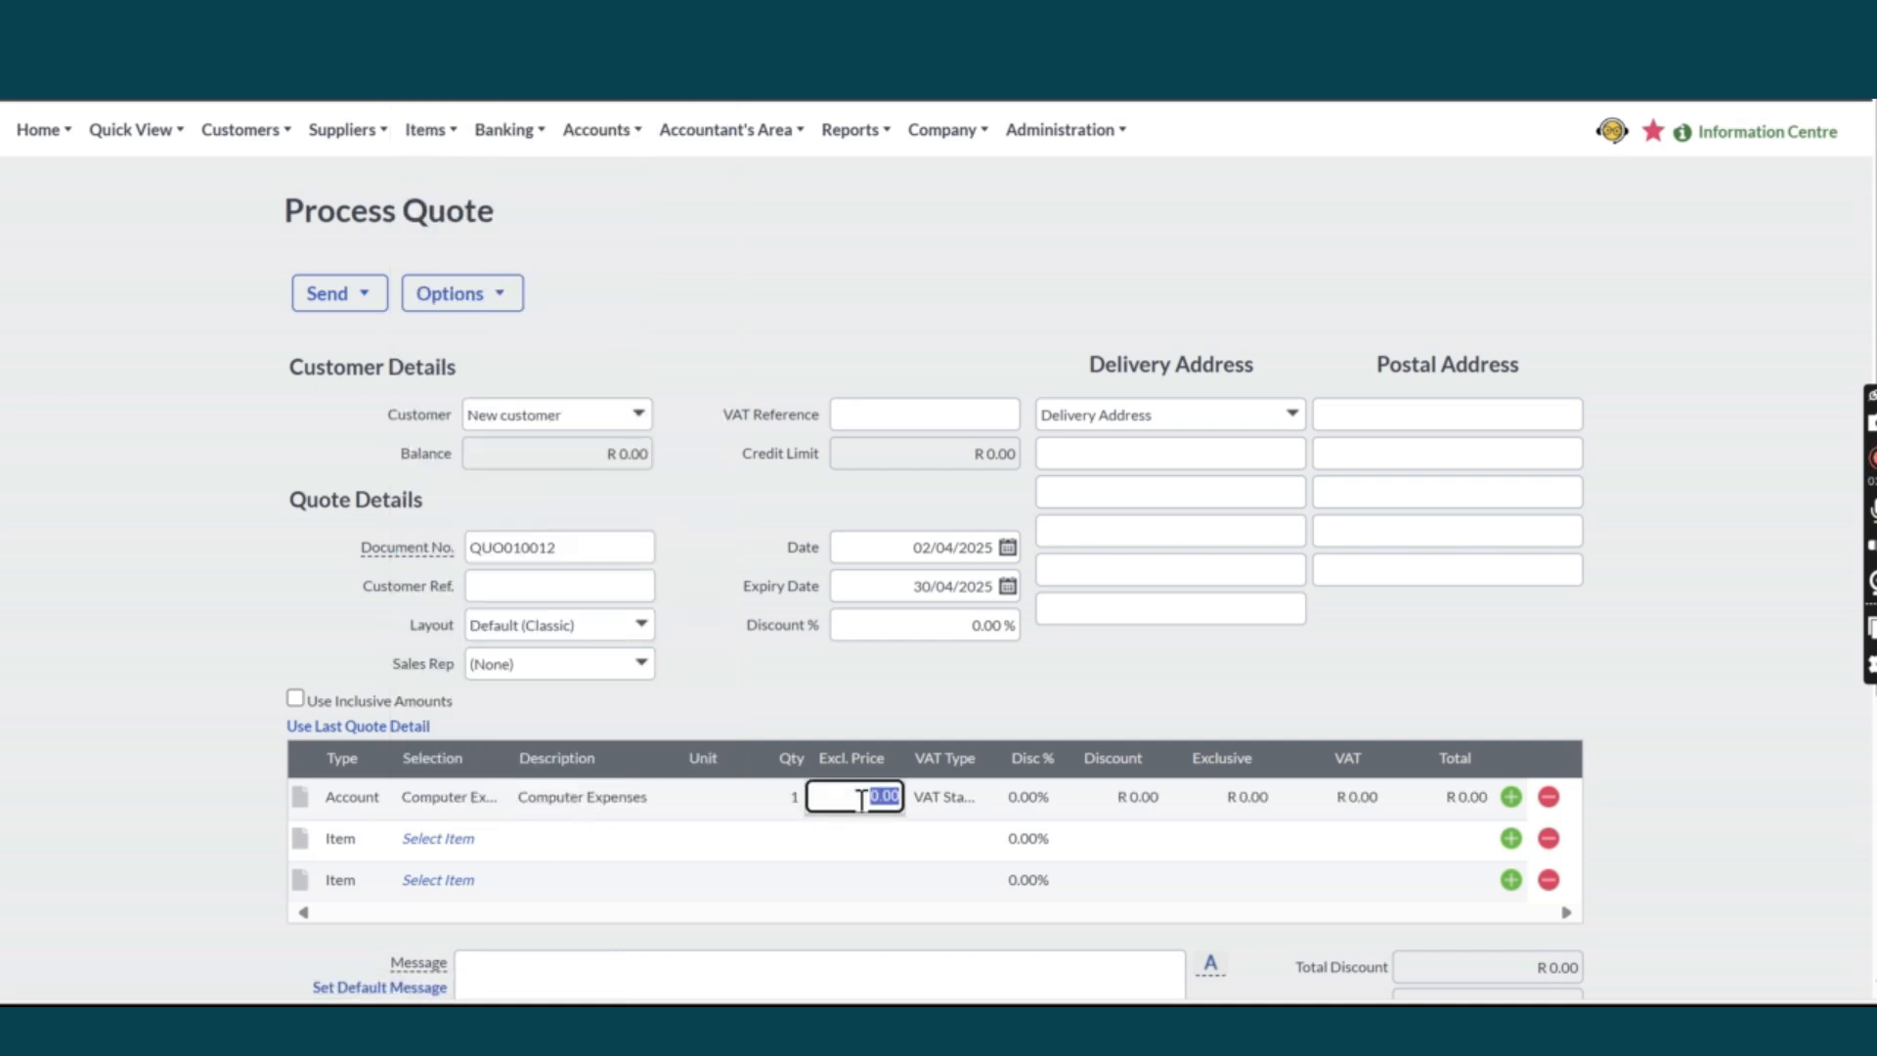
type("1000")
key("Return")
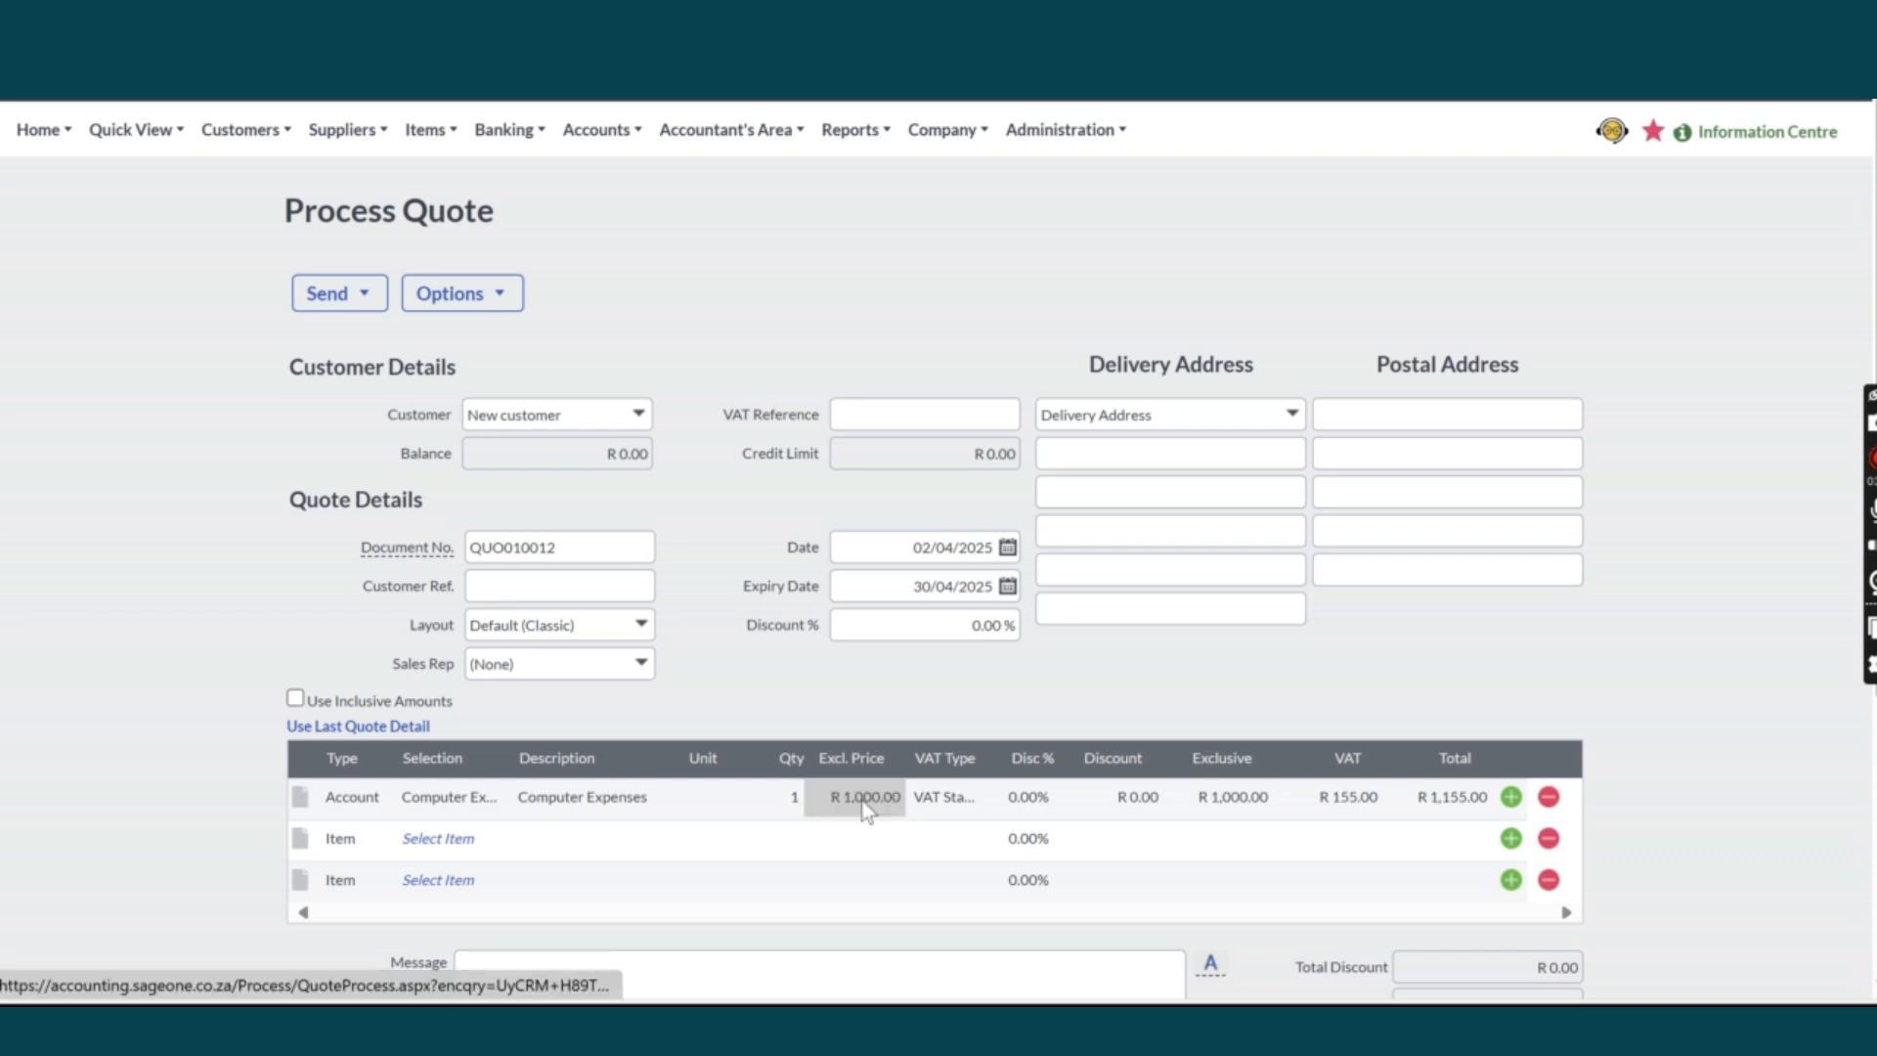
scroll(1577, 688, "down", 3)
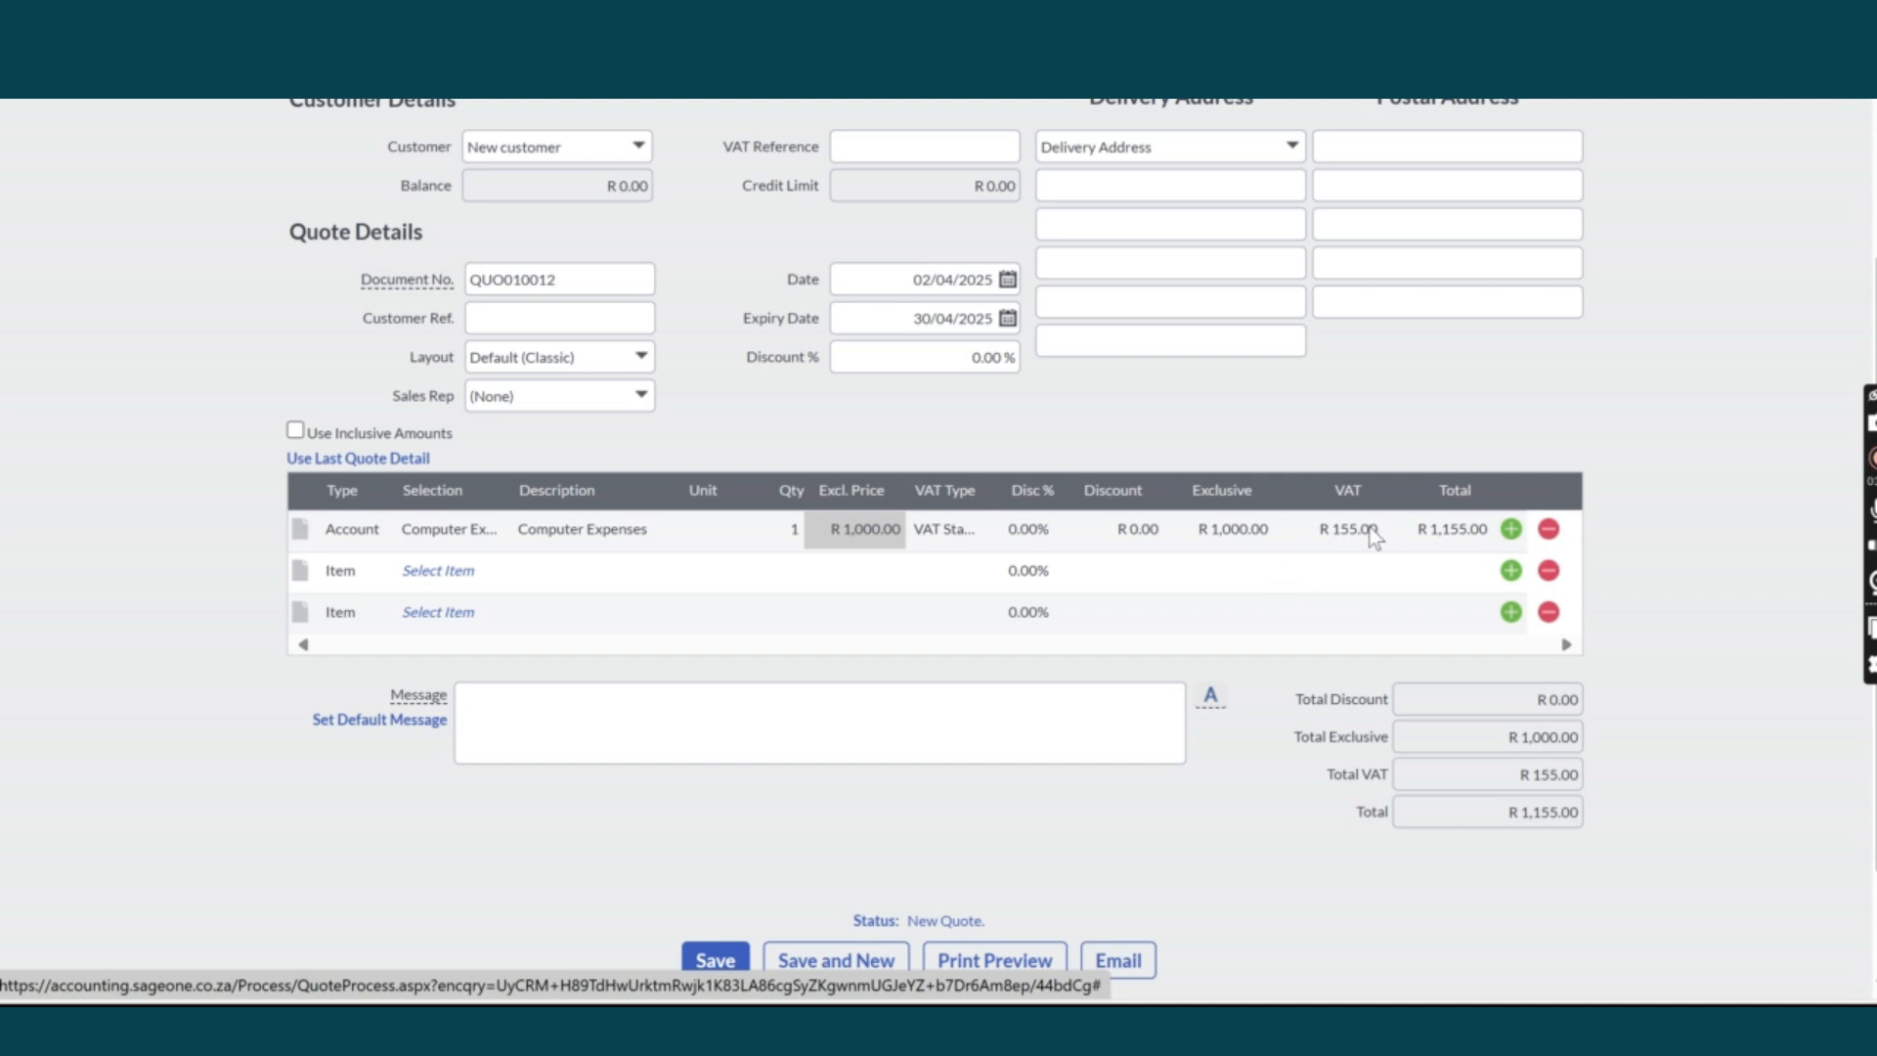
Date the quote 01/05/2025 and set its expiry date to 30/05/2025.
left_click(1007, 280)
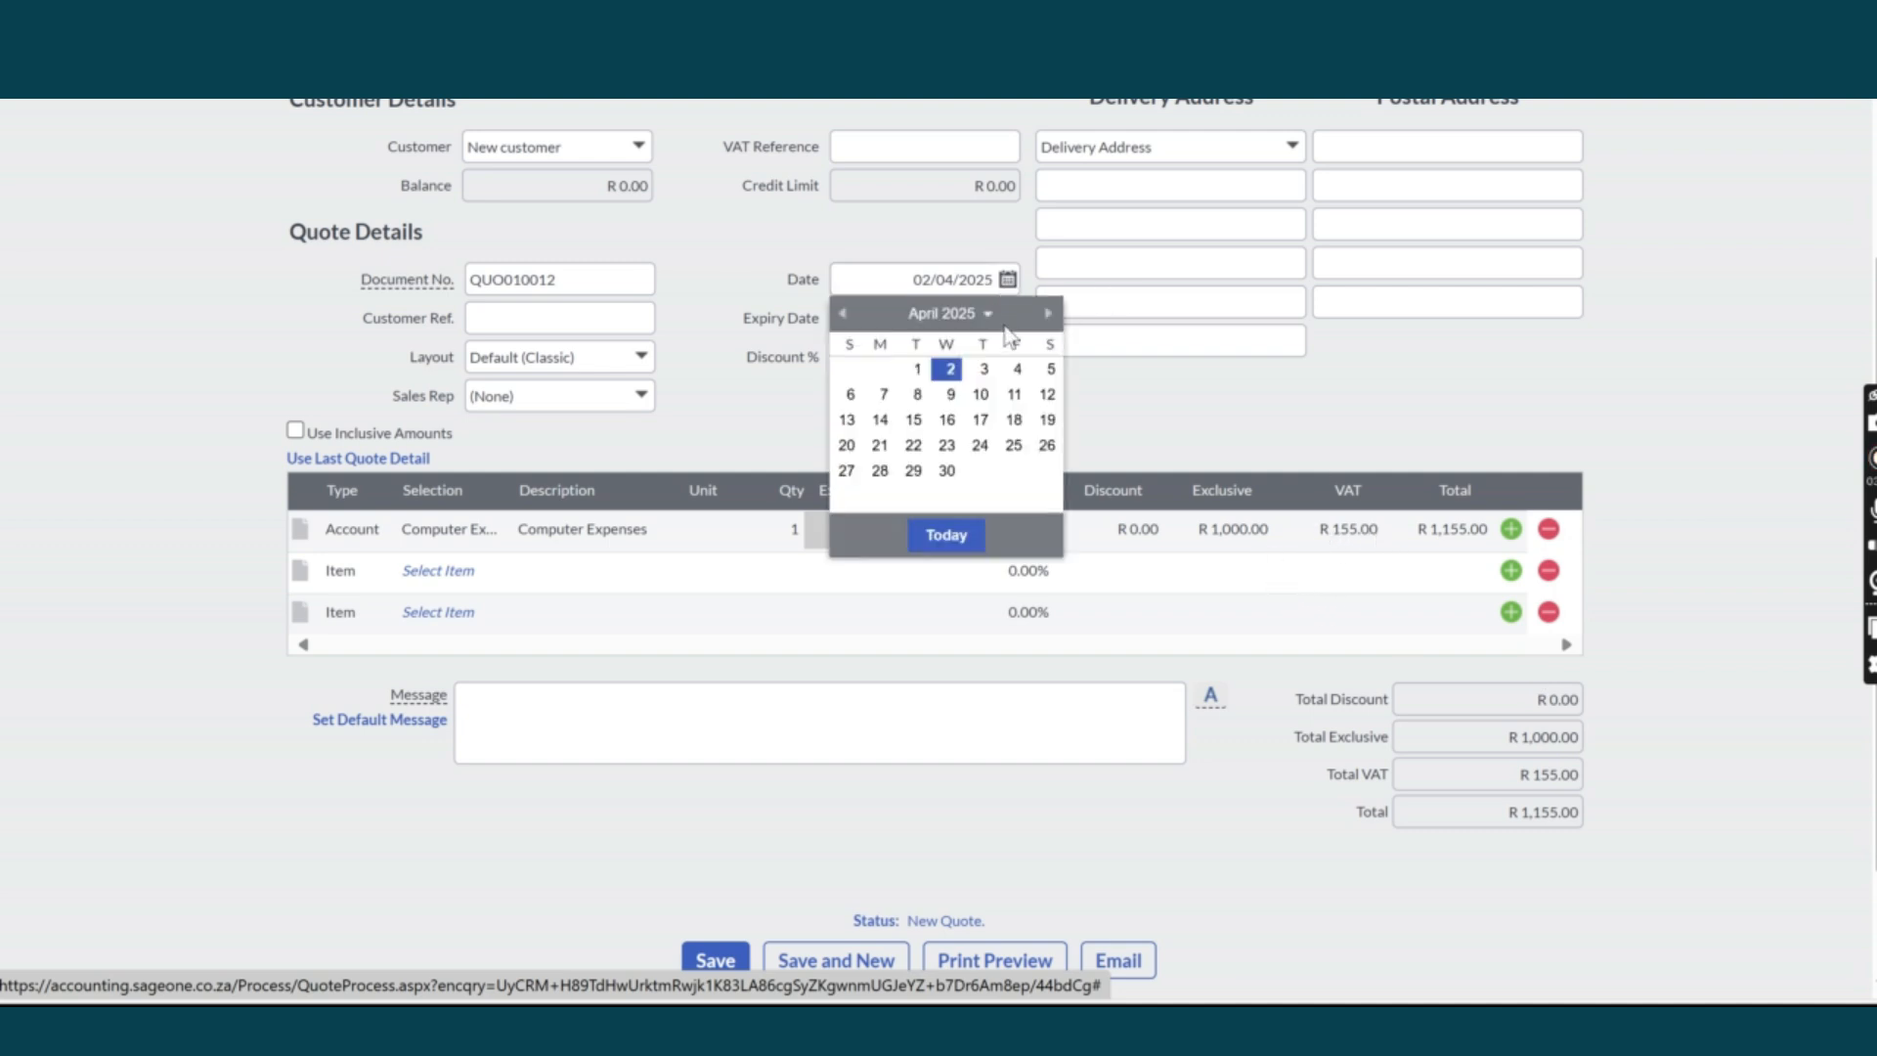
left_click(987, 314)
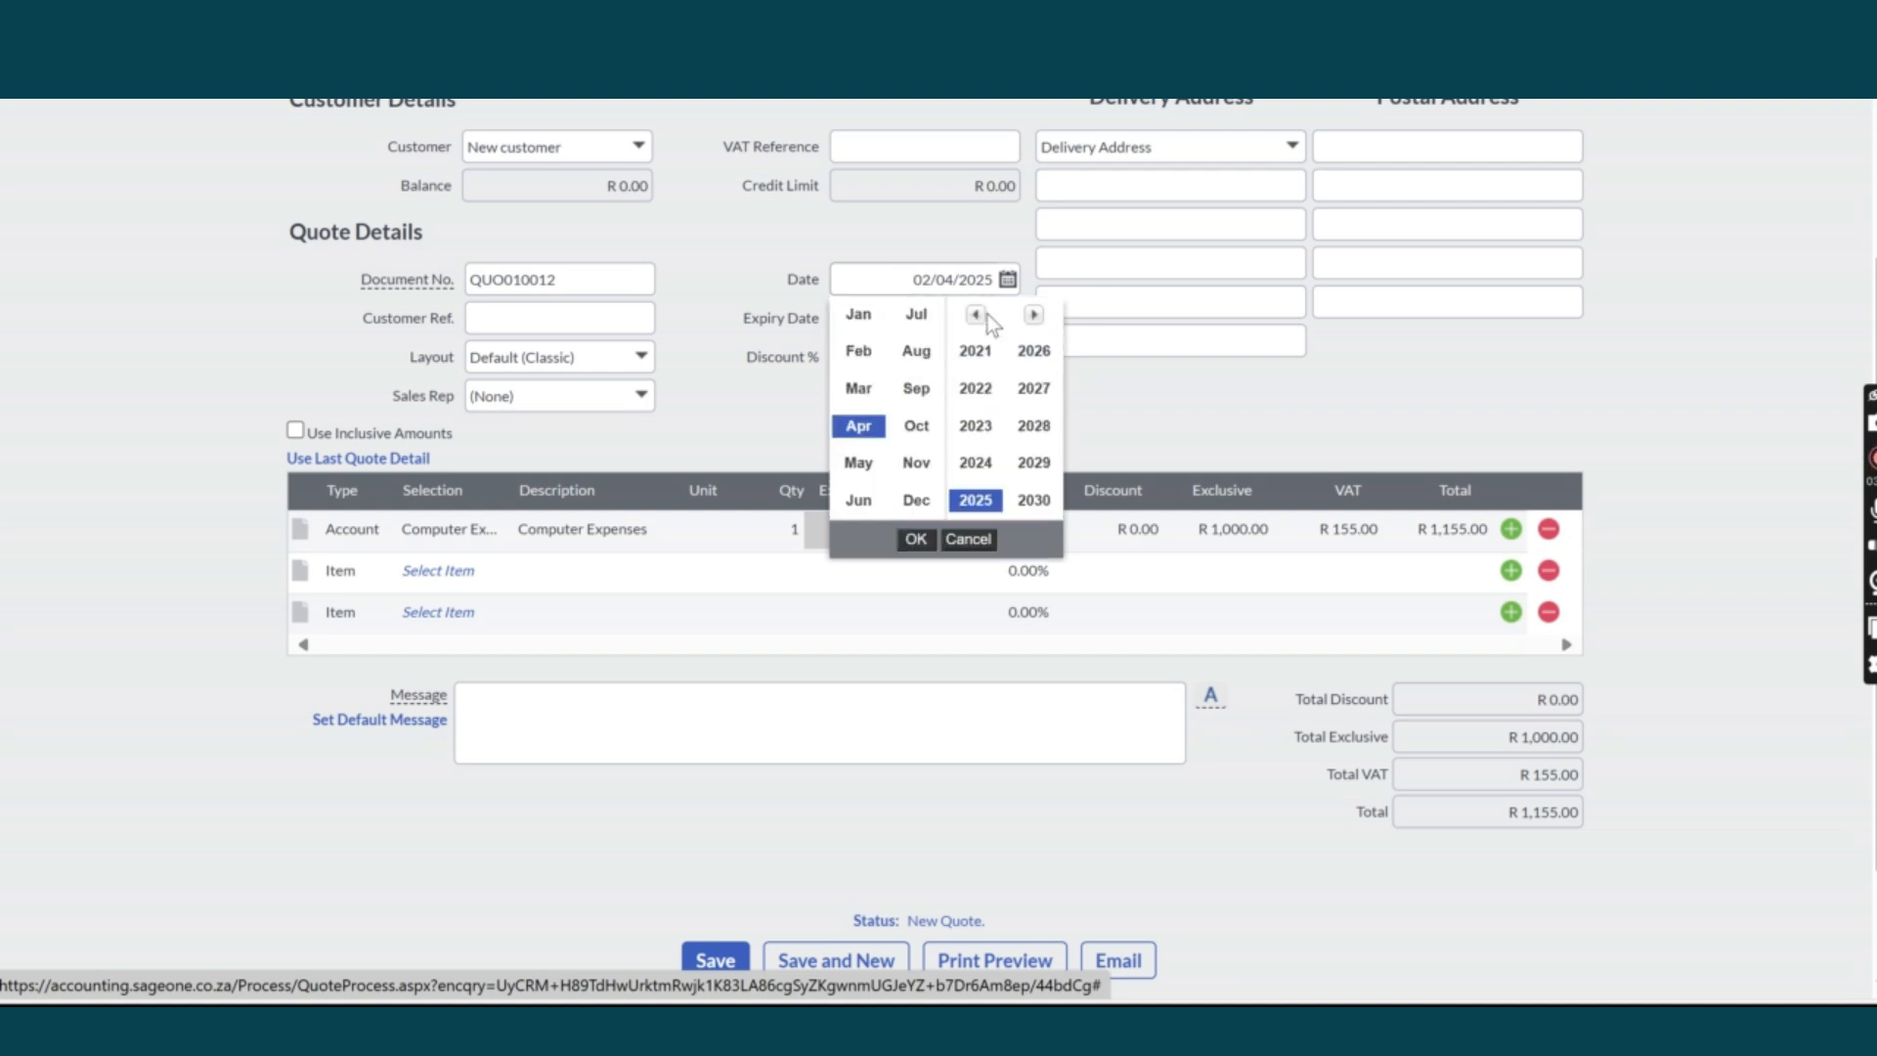
left_click(858, 462)
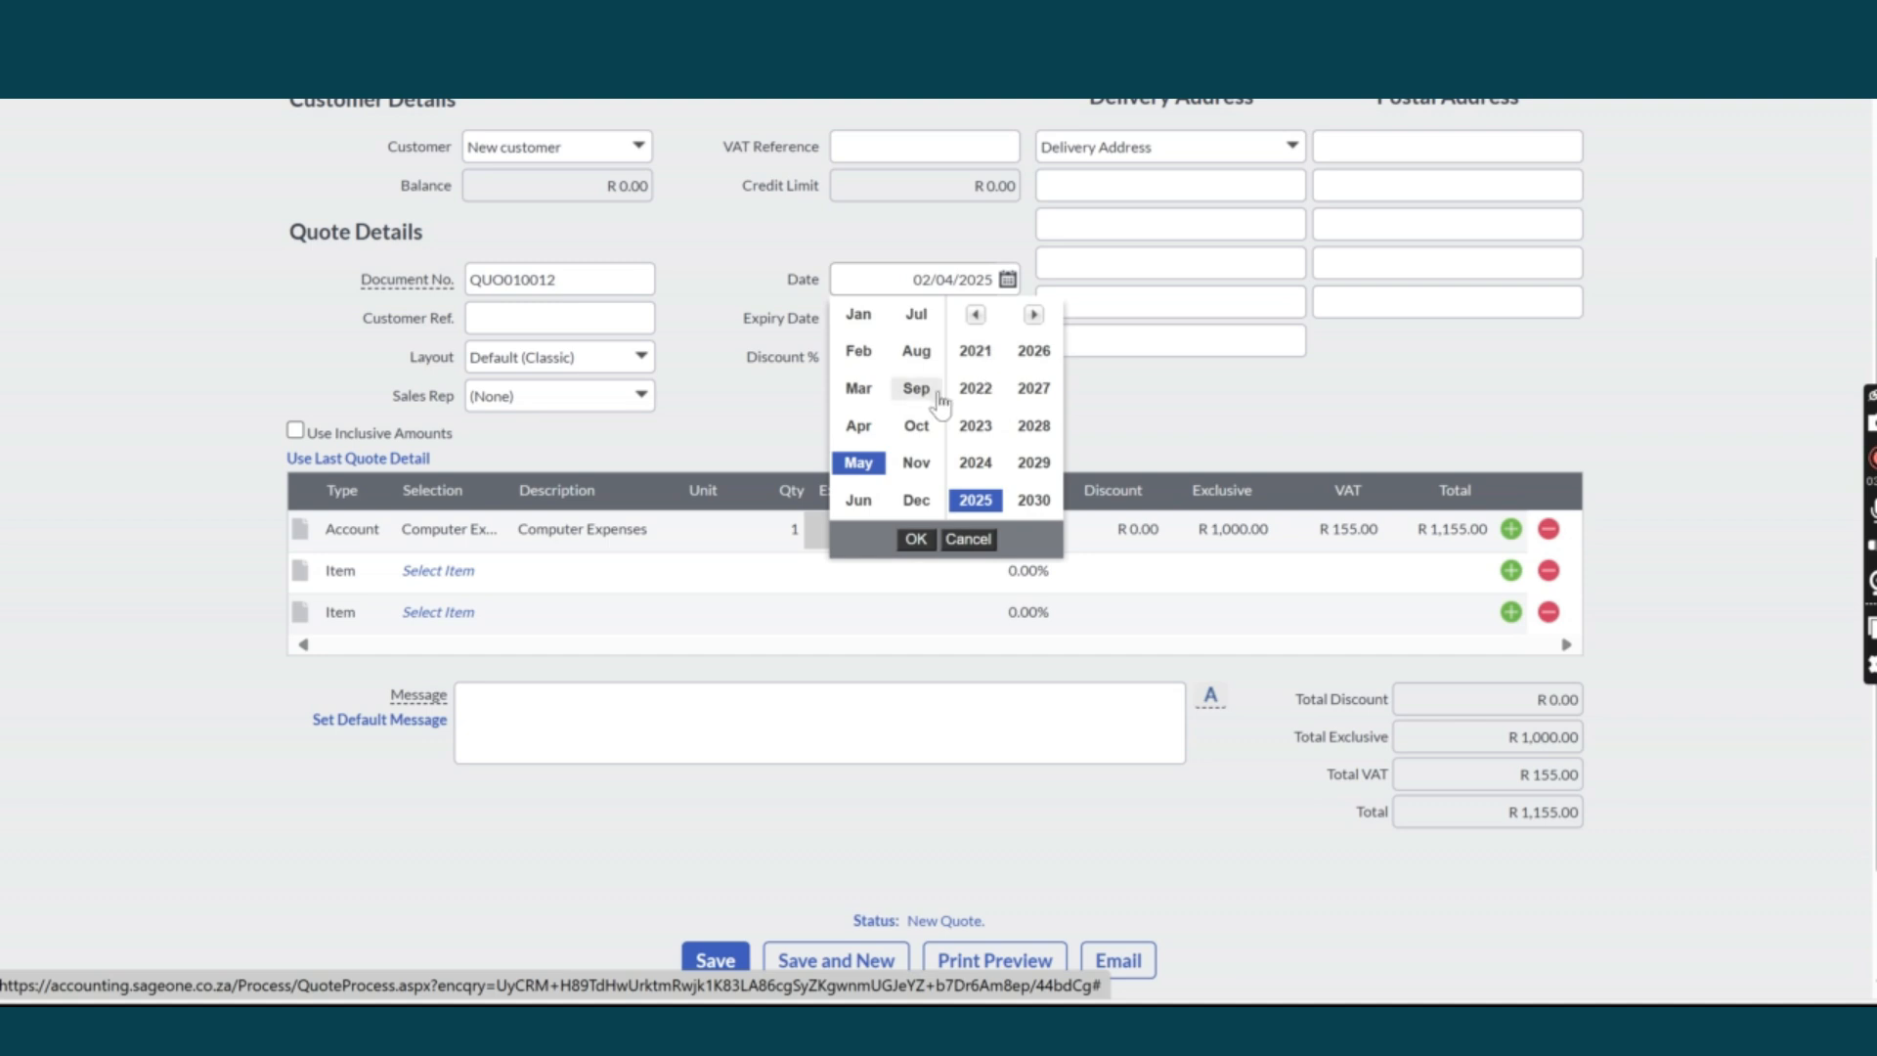
left_click(915, 538)
left_click(984, 369)
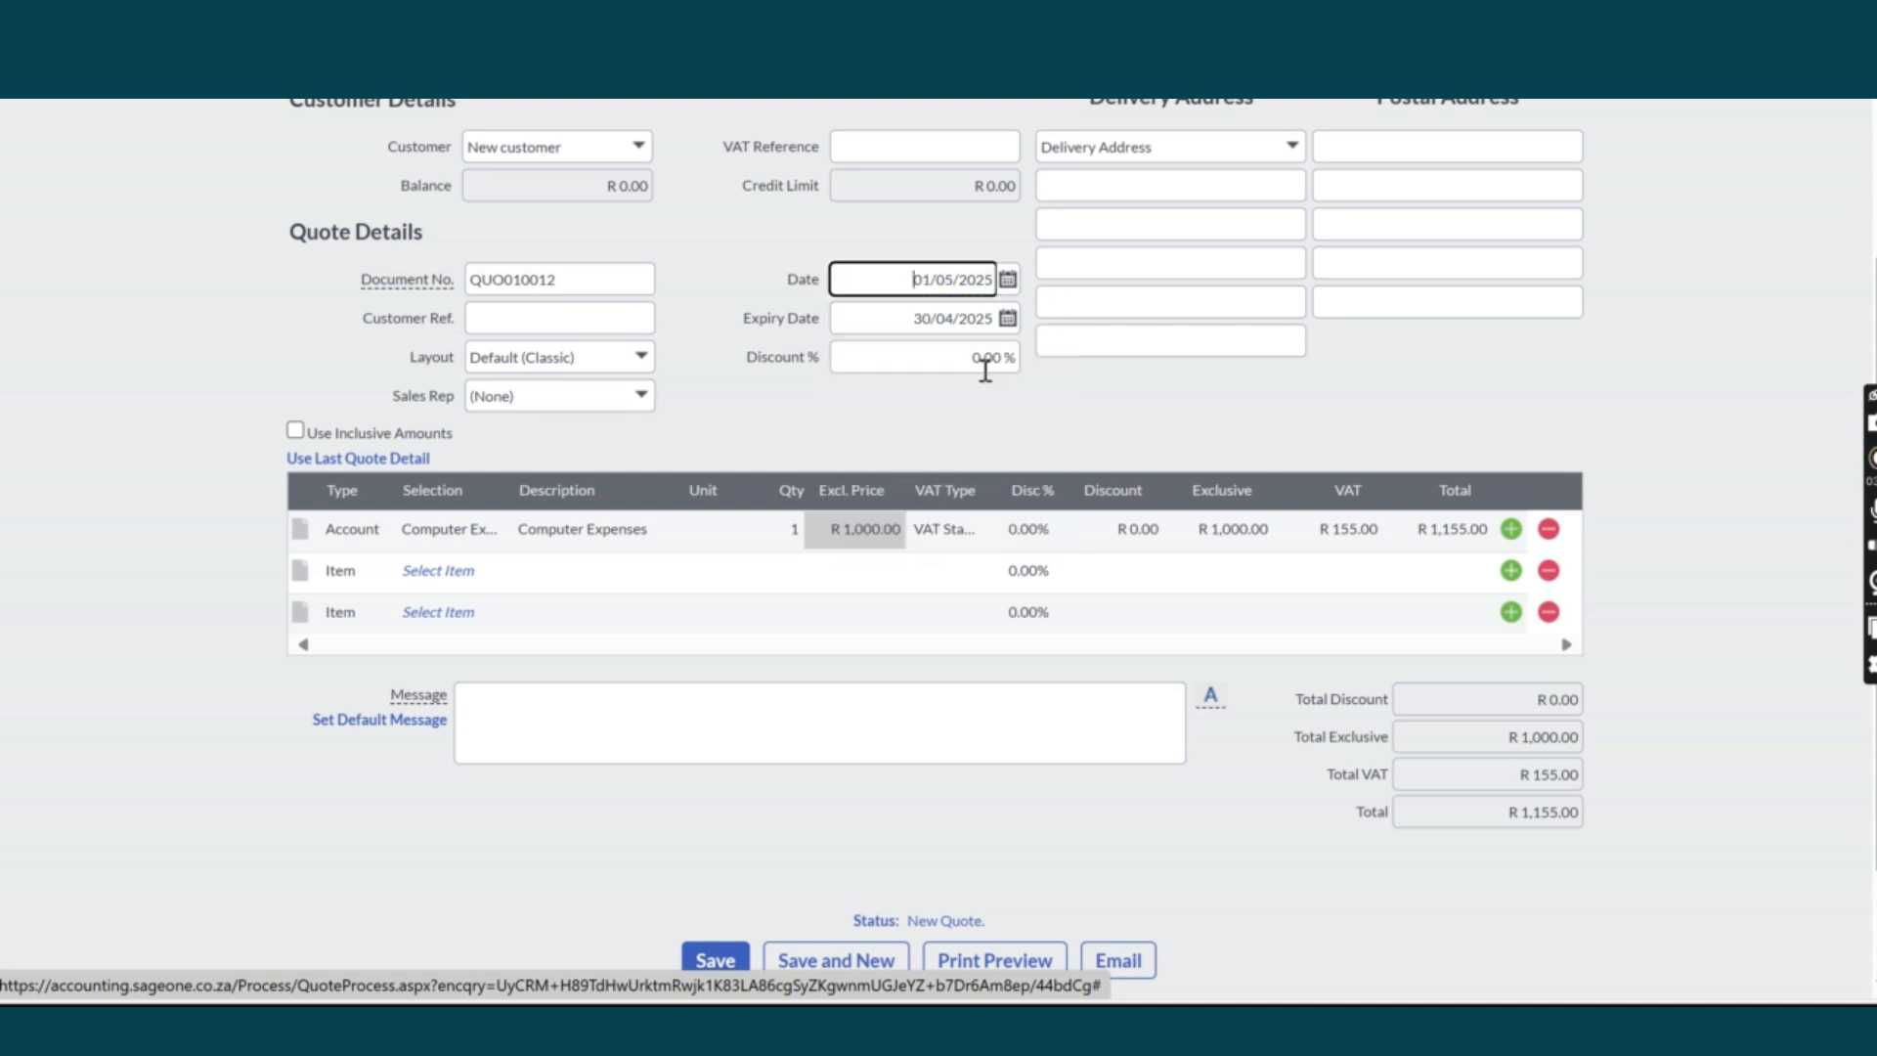
left_click(1007, 319)
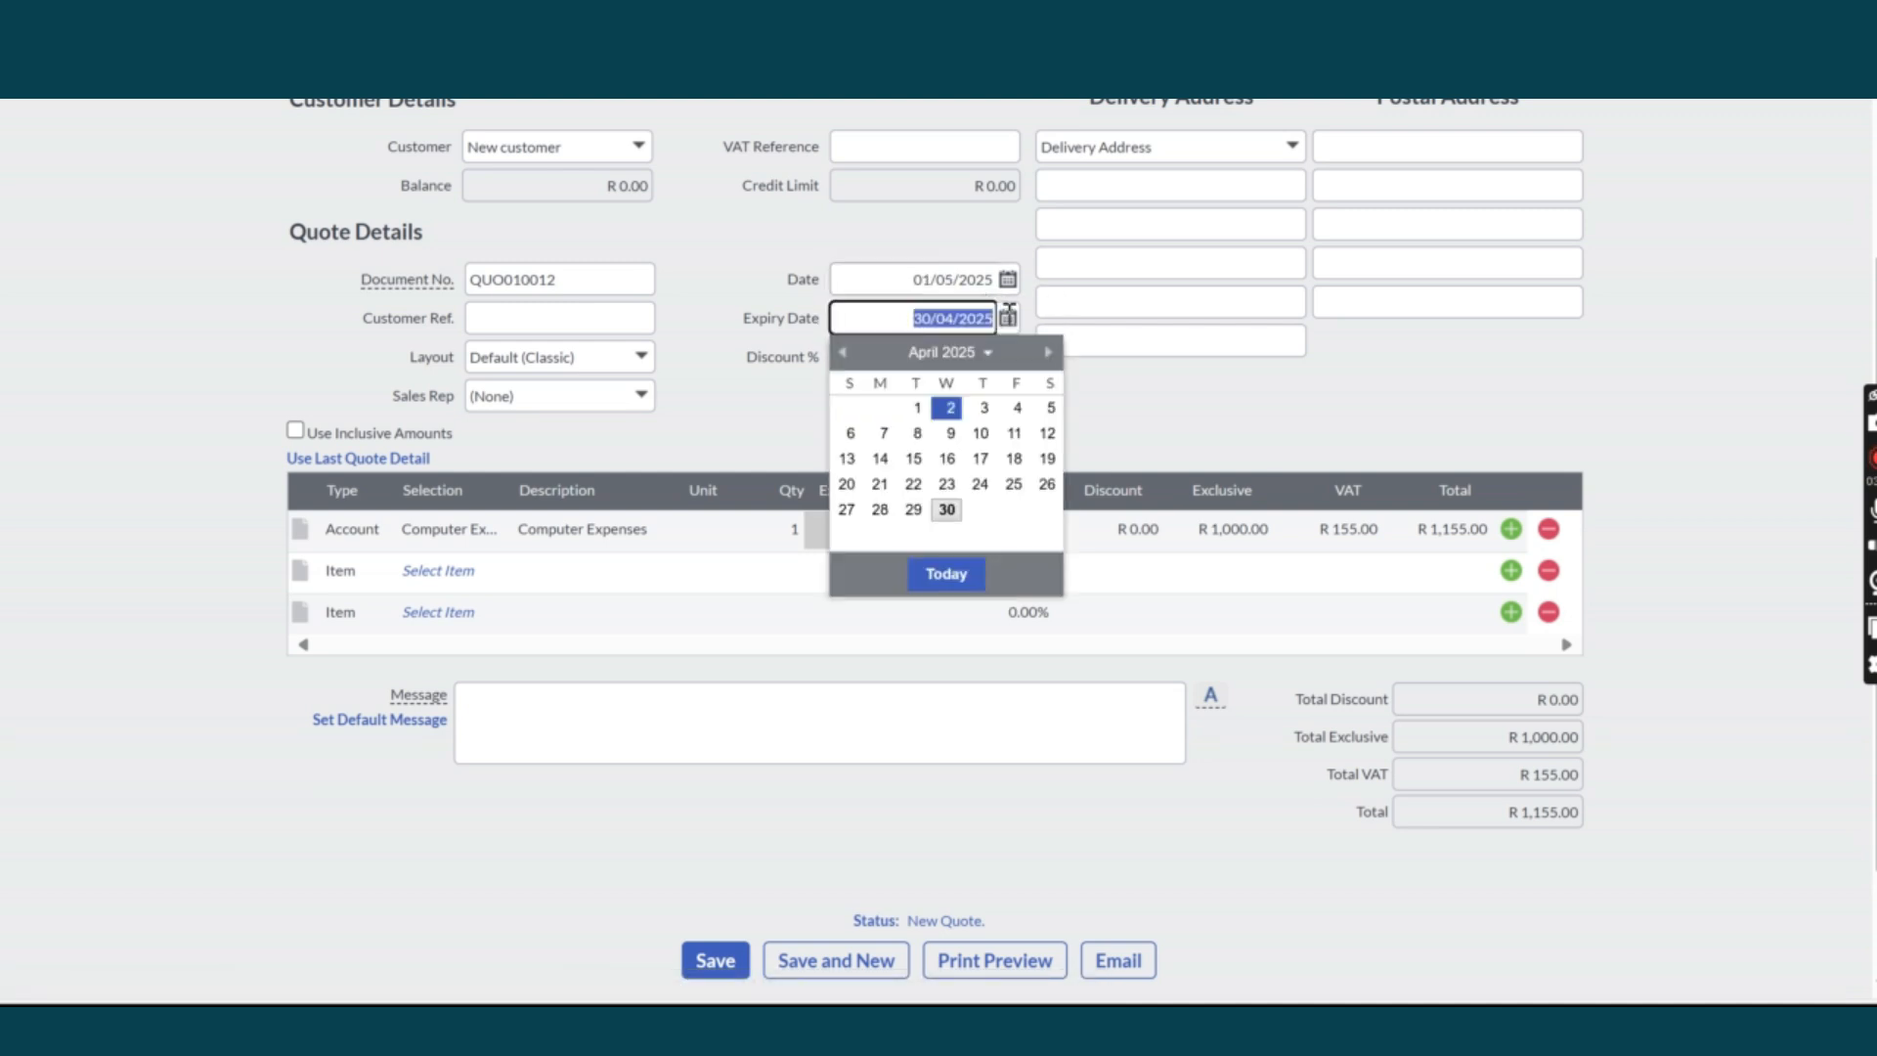
left_click(1047, 354)
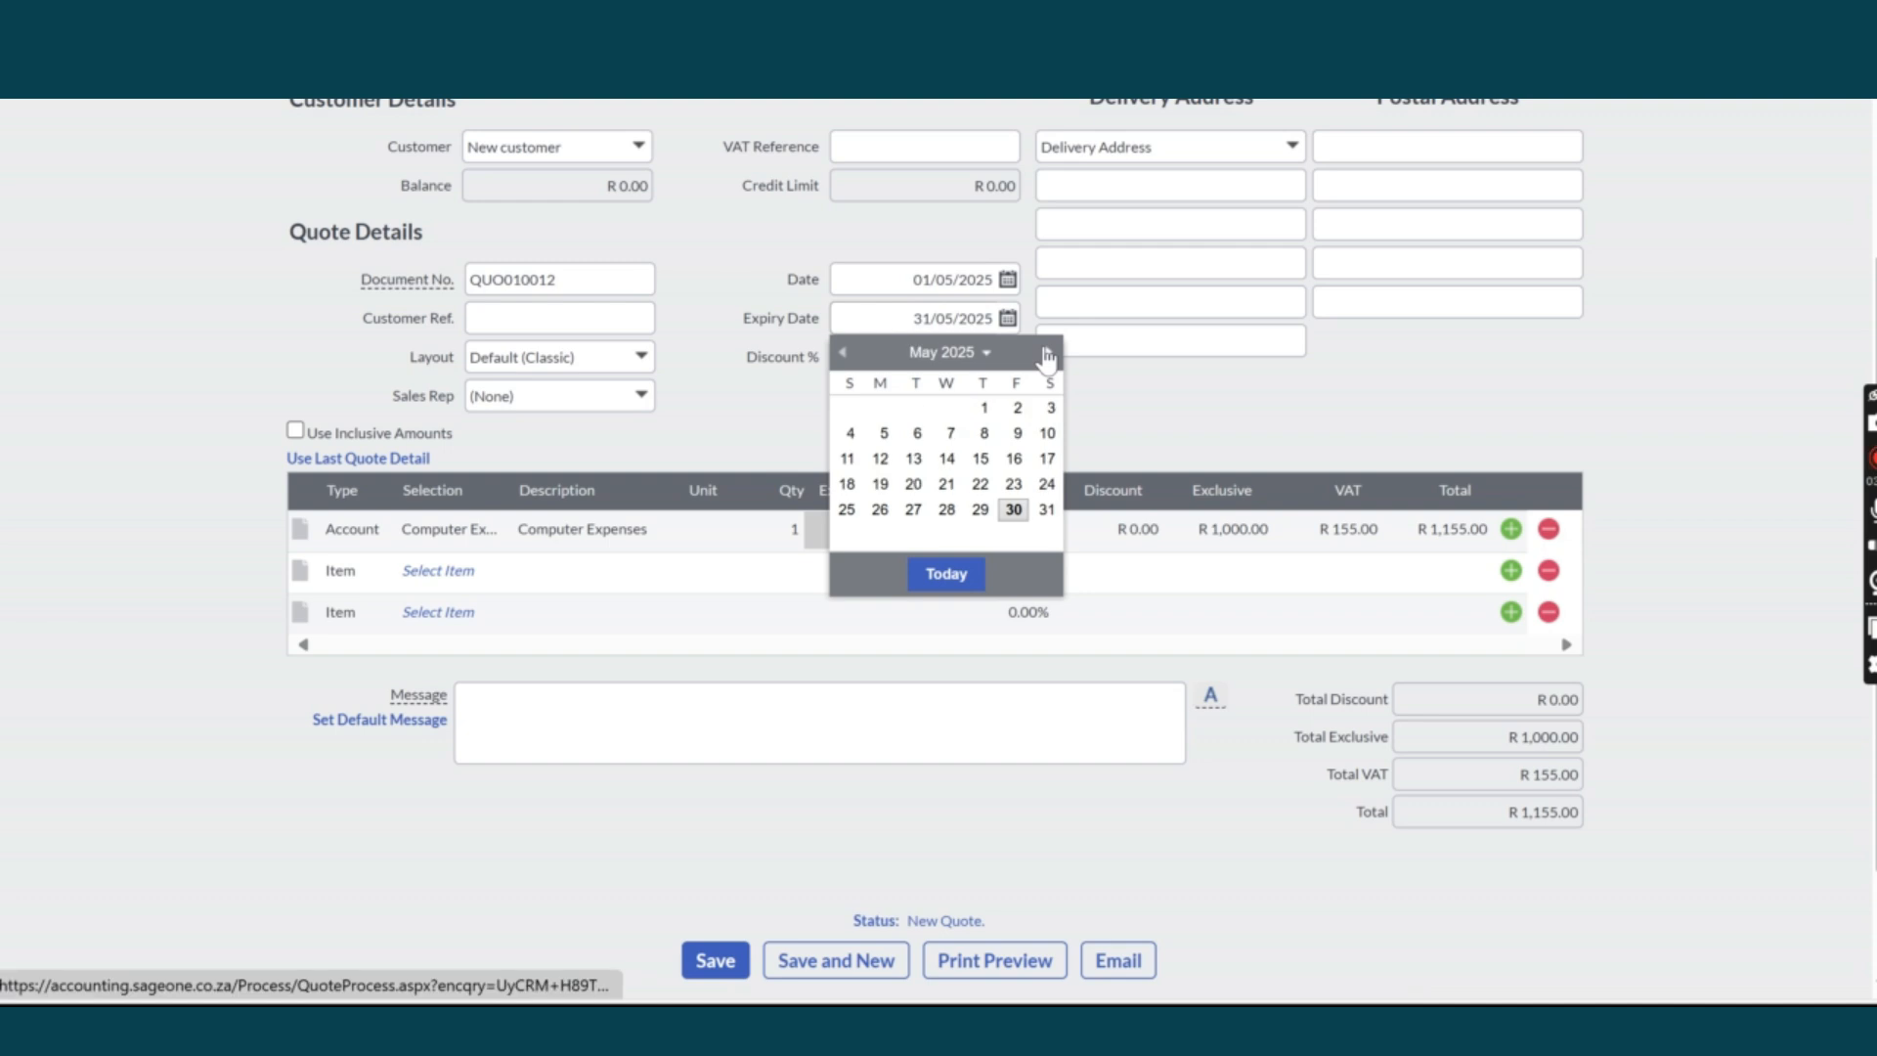
left_click(1013, 508)
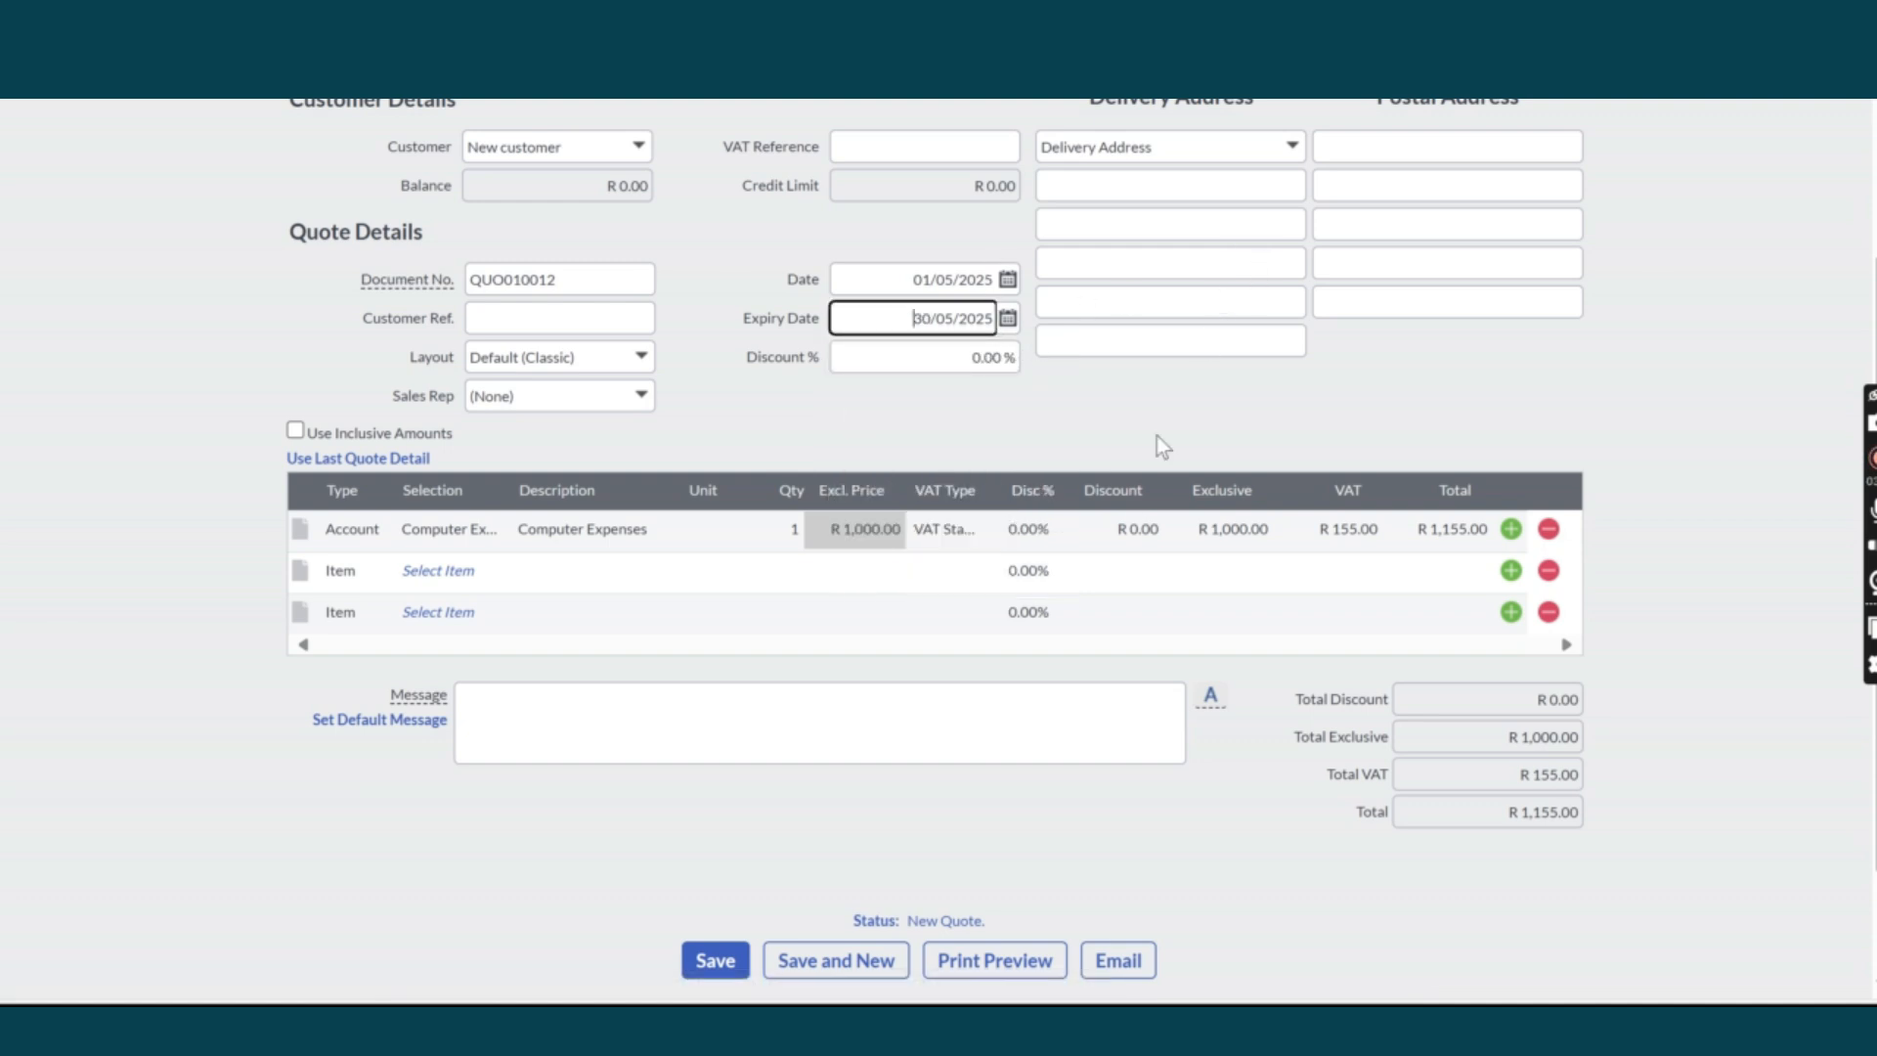
Print-preview quote QUO010012: Computer Expenses R1,000 plus 15.50% VAT, total R1,155.
scroll(1124, 567, "up", 2)
scroll(1124, 566, "up", 1)
scroll(1095, 635, "down", 5)
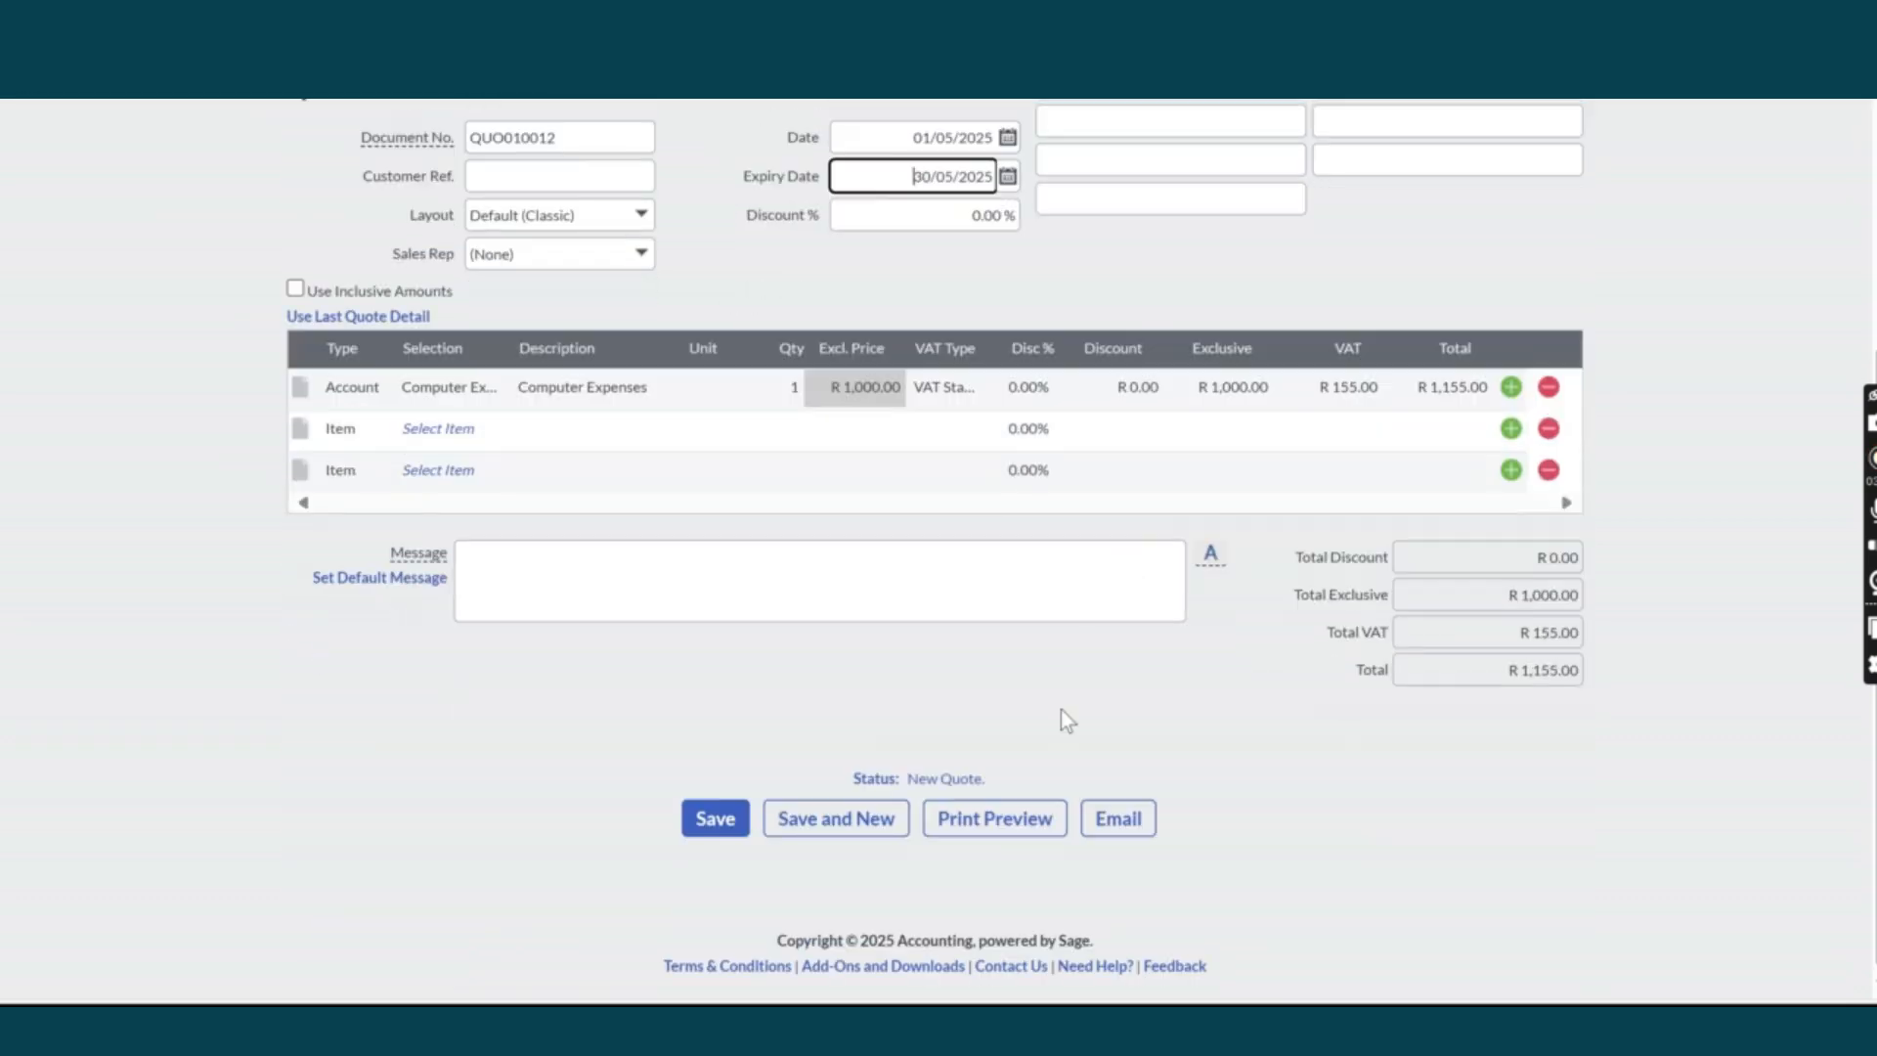
scroll(942, 753, "up", 5)
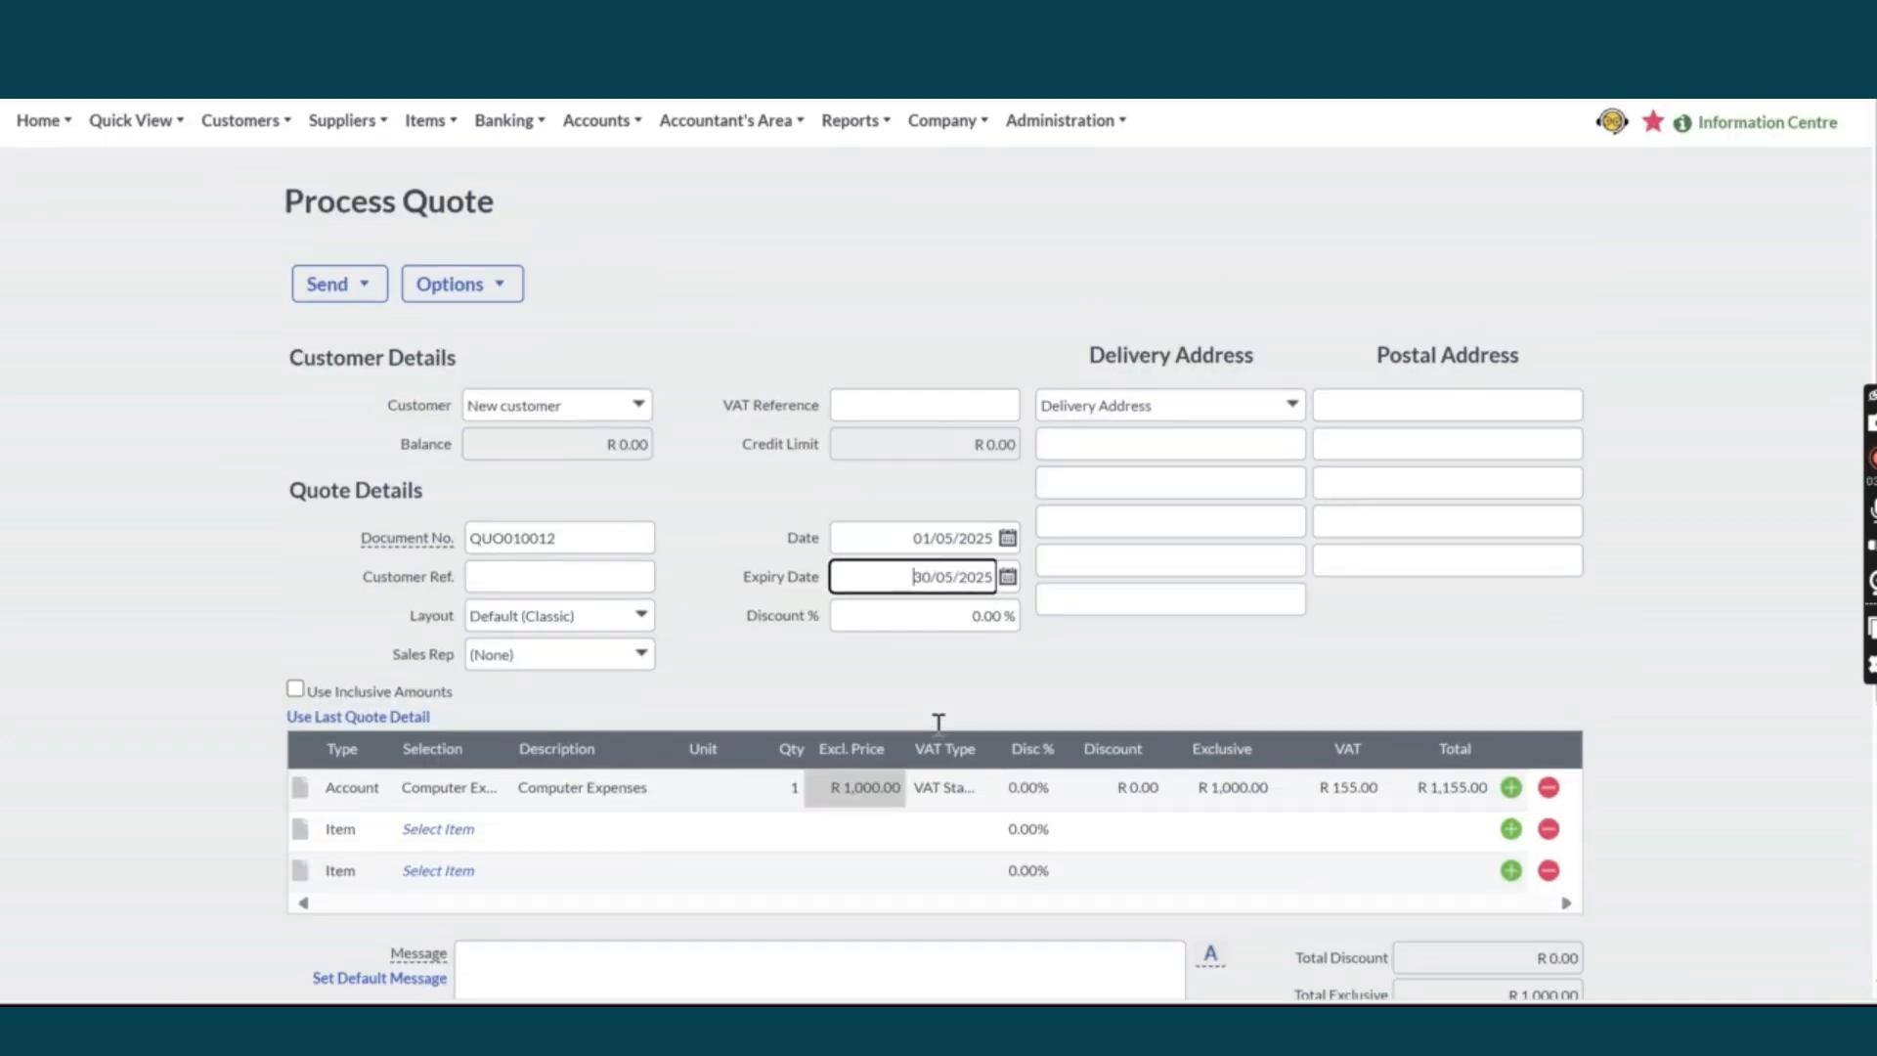
scroll(937, 725, "down", 2)
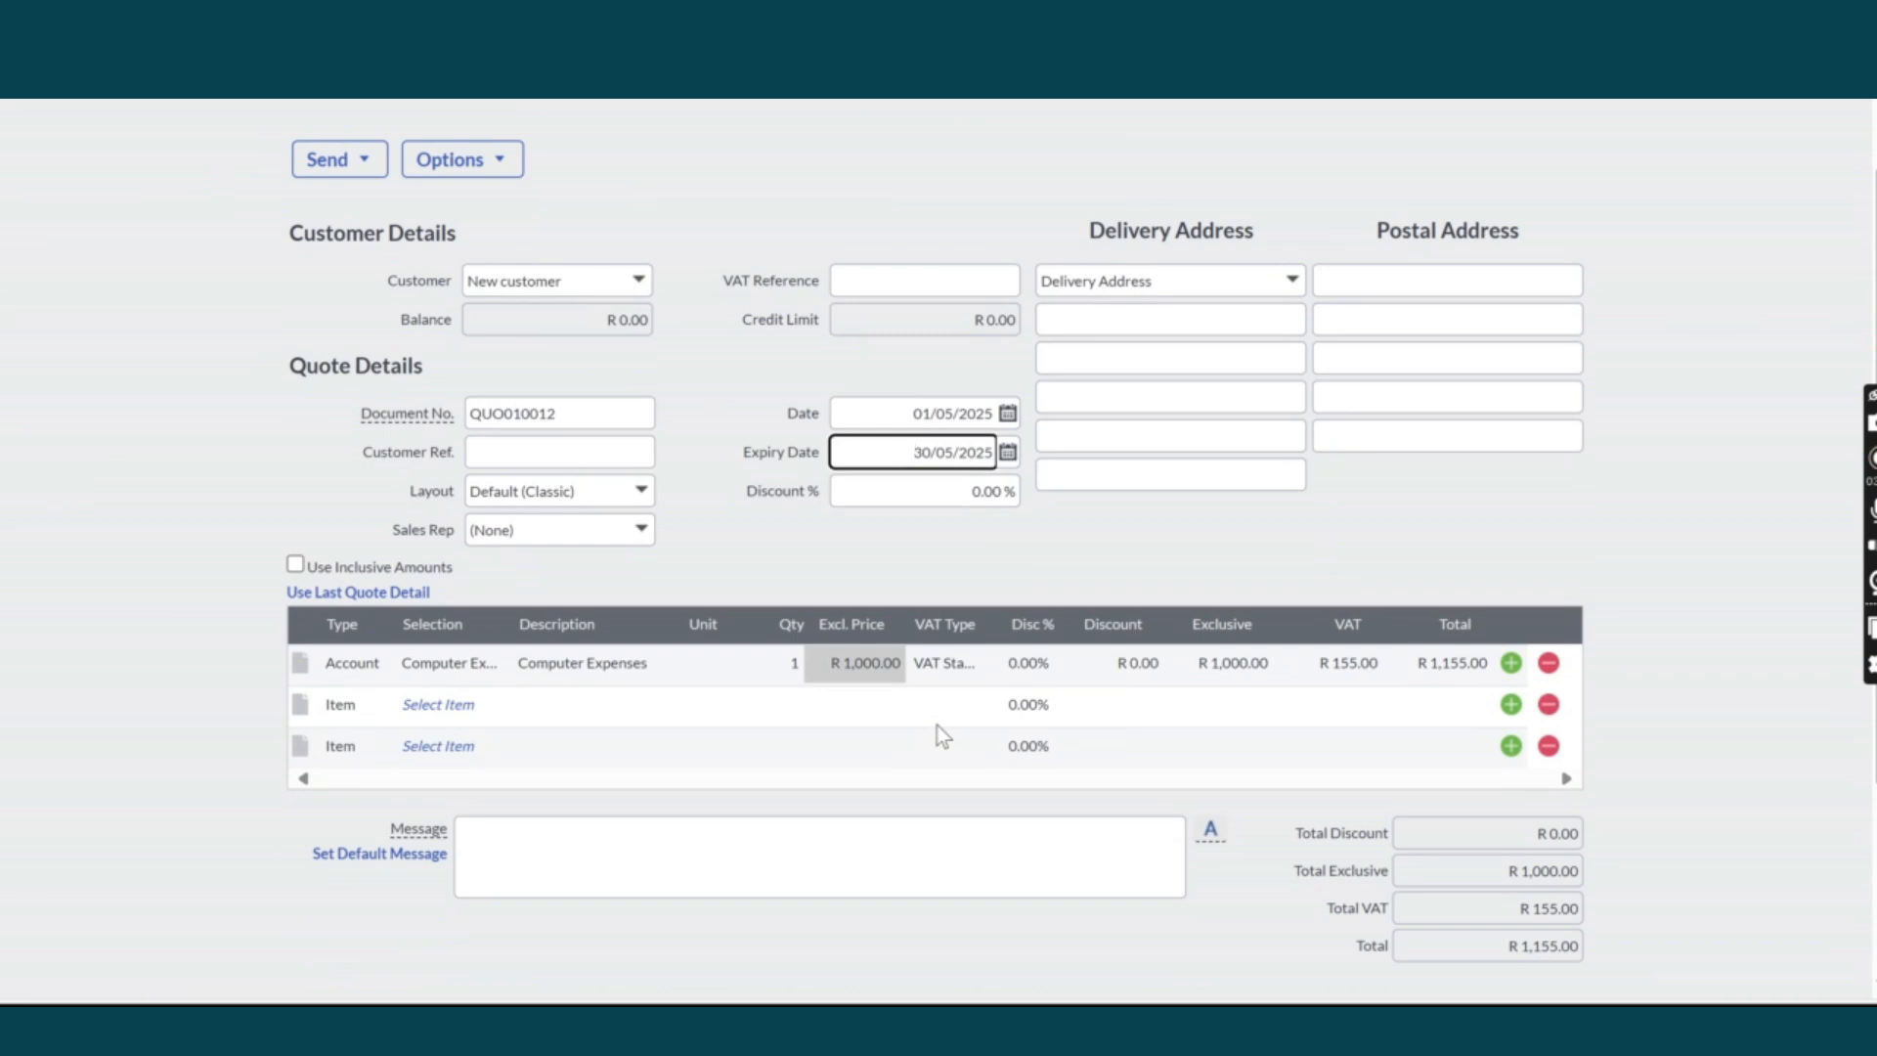
scroll(954, 721, "down", 3)
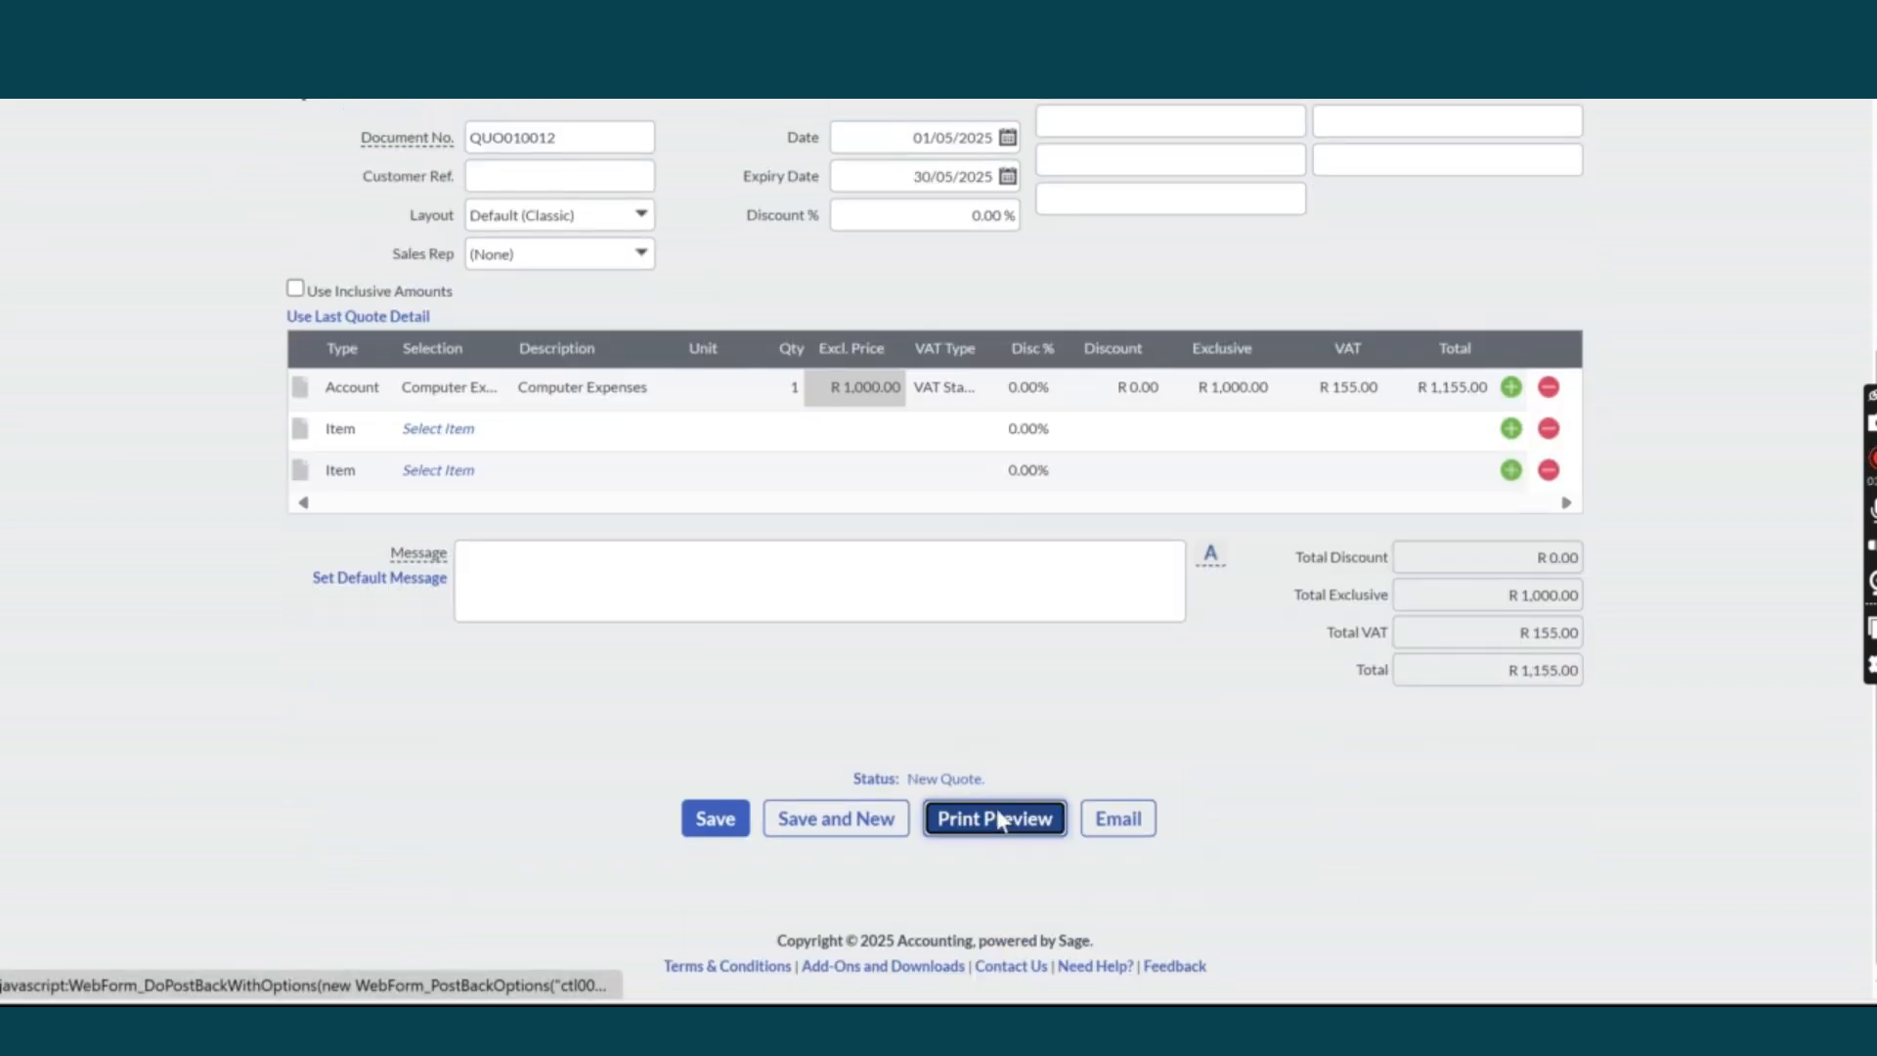
left_click(997, 818)
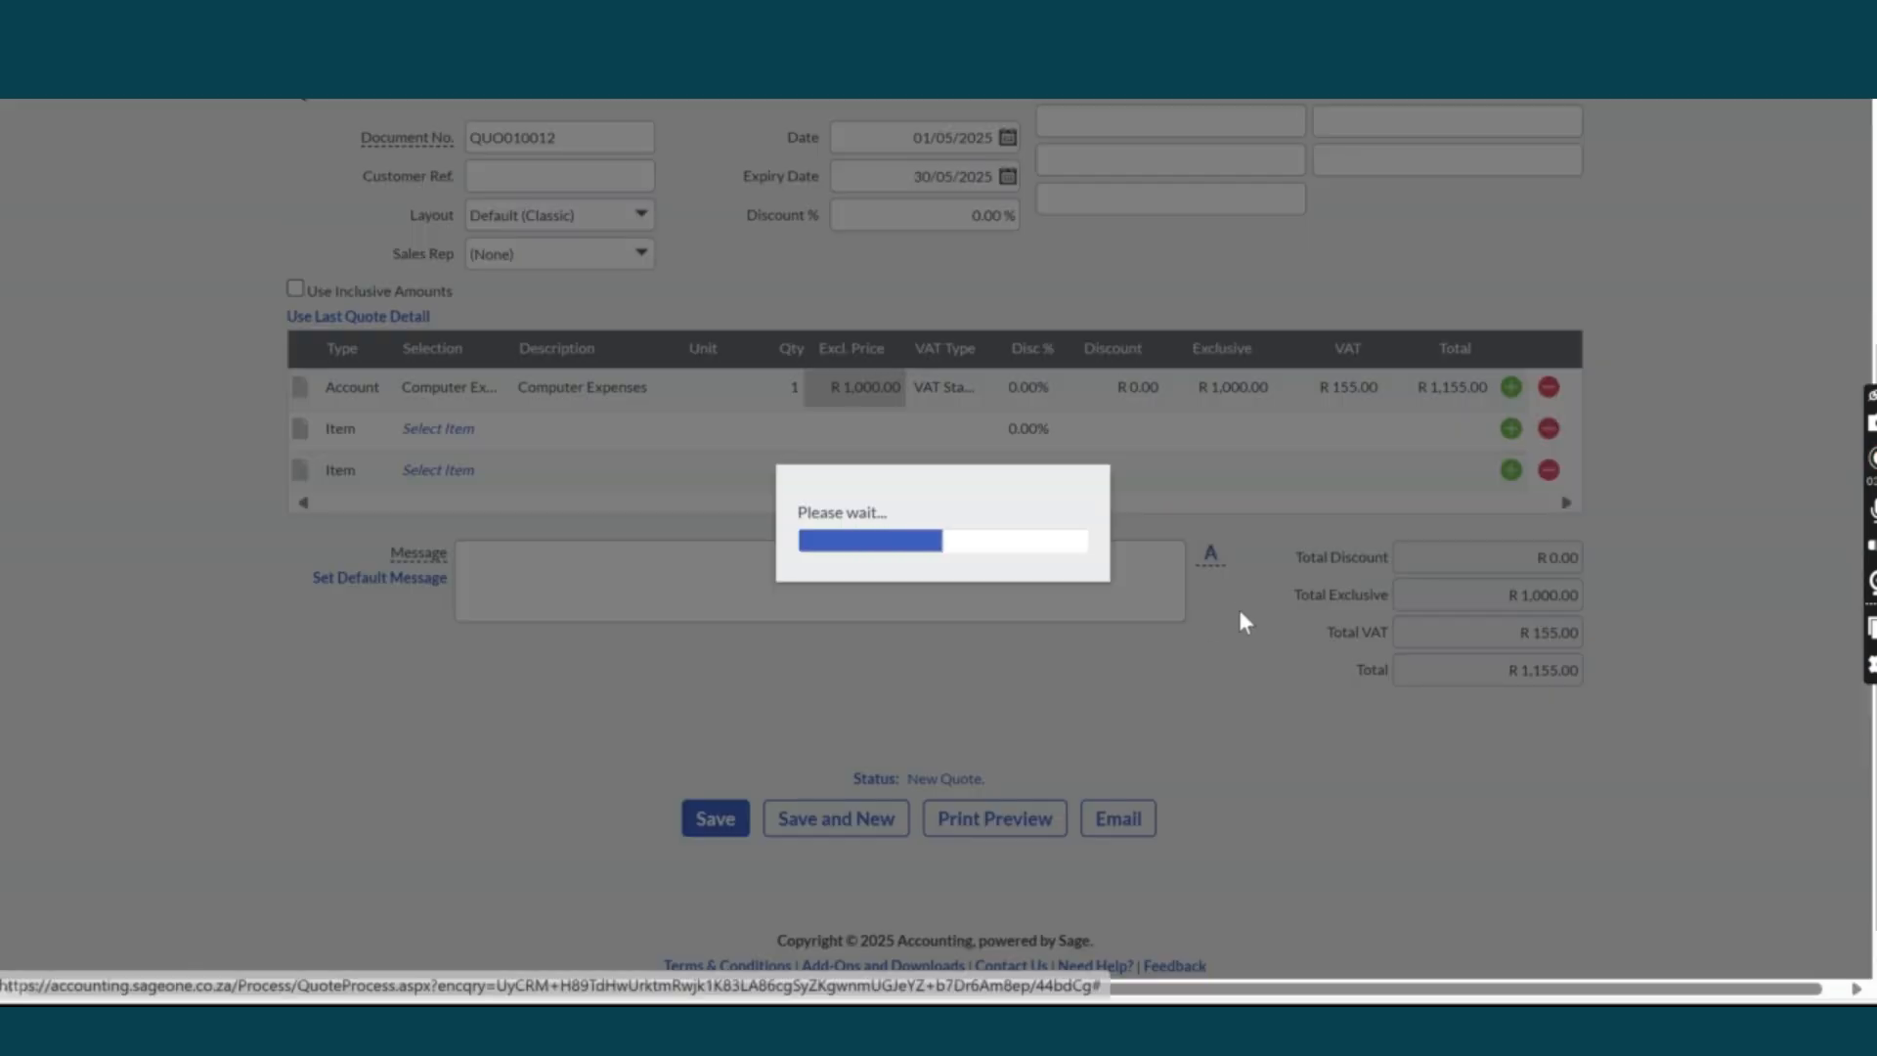